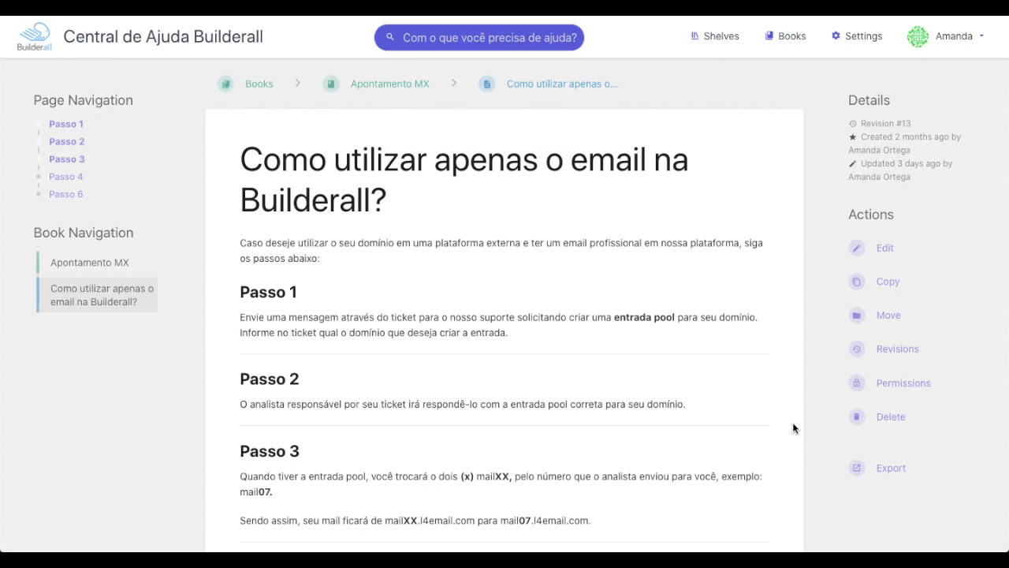
Read Passo 1 and Passo 2 of the help article about requesting the domain's pool entry from support
scroll(792, 422, down, 2)
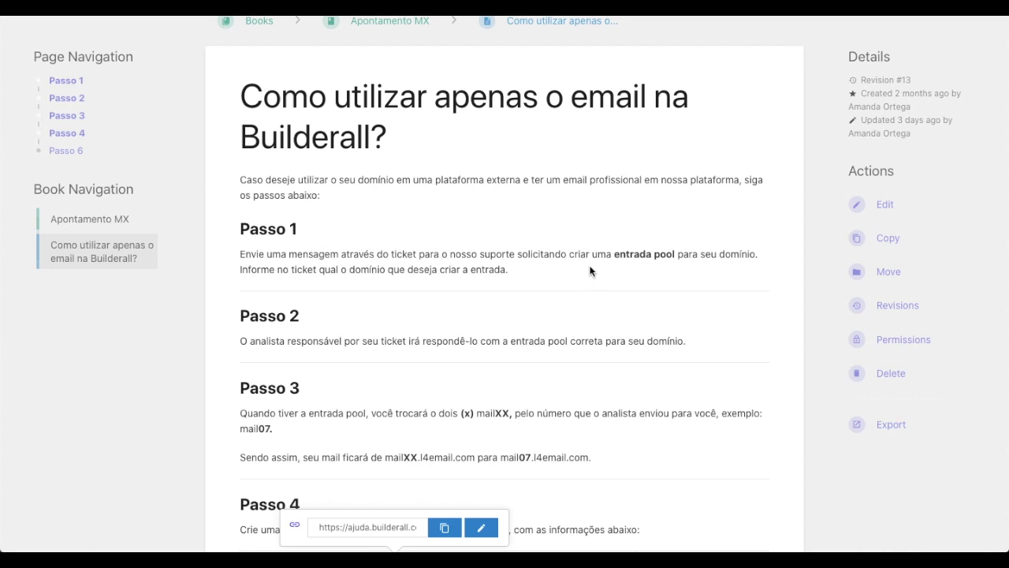
click(569, 252)
drag(569, 252, 758, 256)
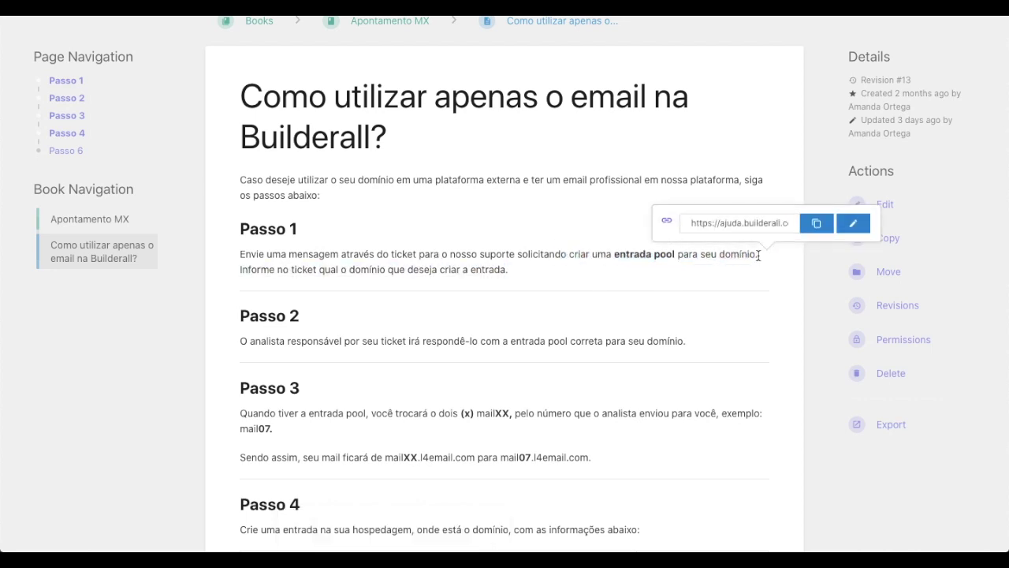
click(728, 271)
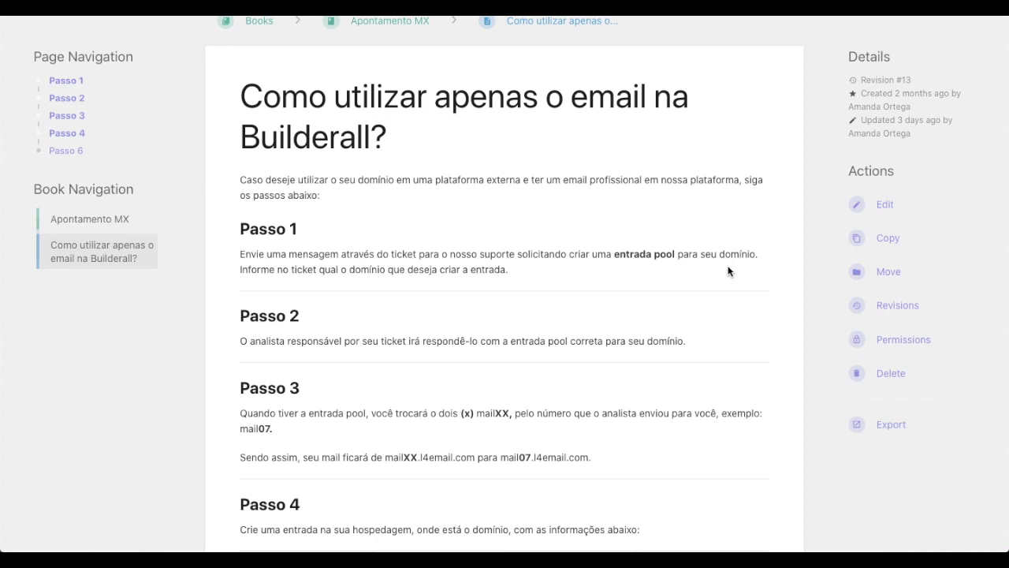
scroll(728, 270, down, 3)
drag(240, 196, 533, 196)
click(531, 196)
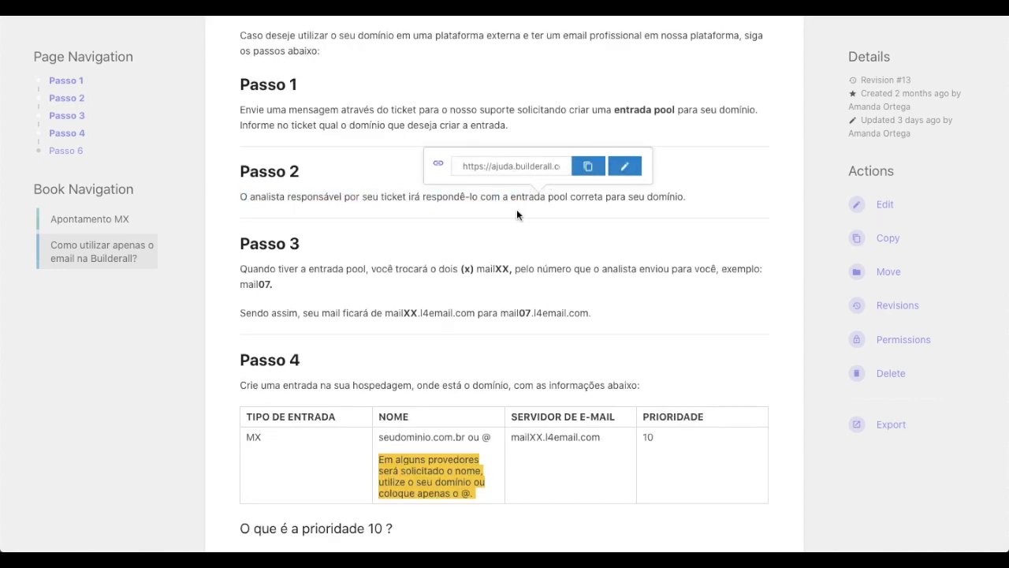
click(546, 227)
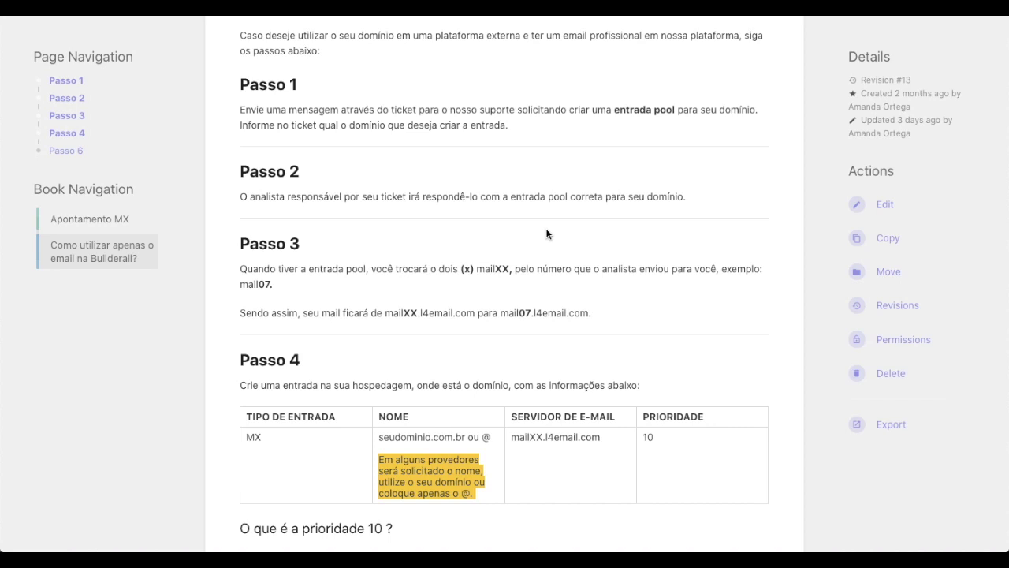
Examine Passo 3 on replacing XX in mailXX.l4email.com with the pool number sent by the support analyst
scroll(546, 233, down, 3)
drag(237, 138, 367, 141)
click(368, 169)
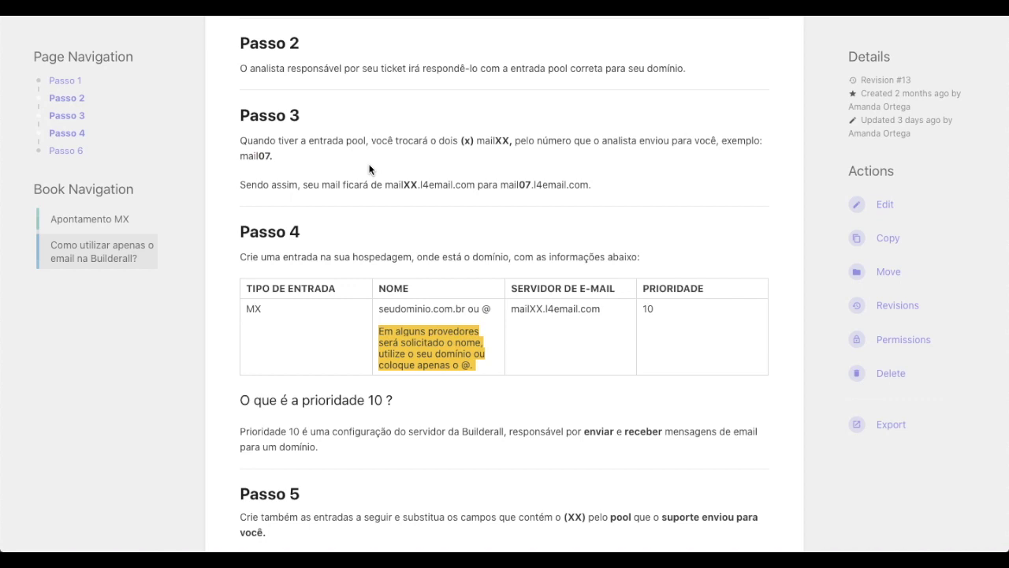
drag(499, 184, 526, 186)
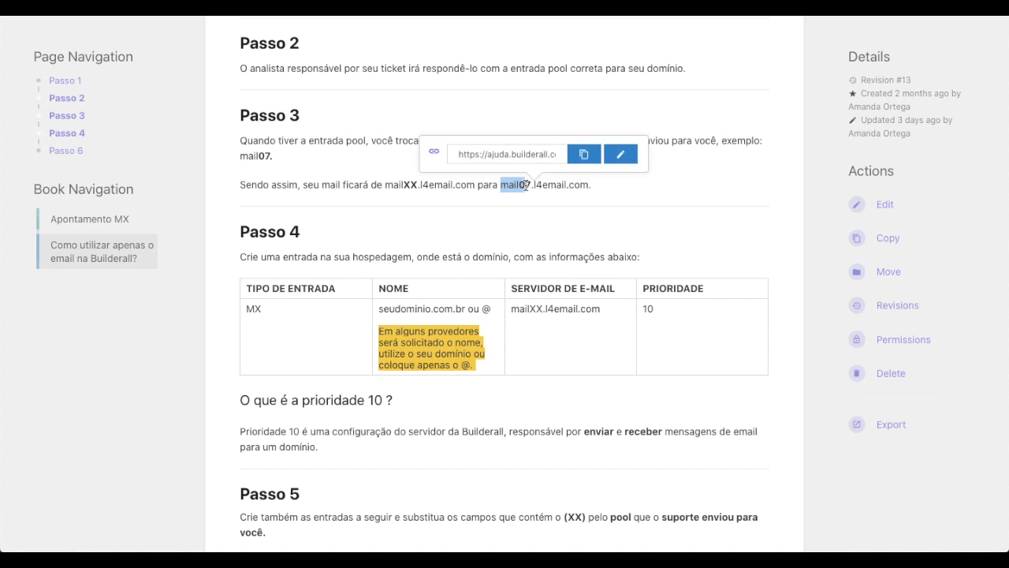
click(584, 194)
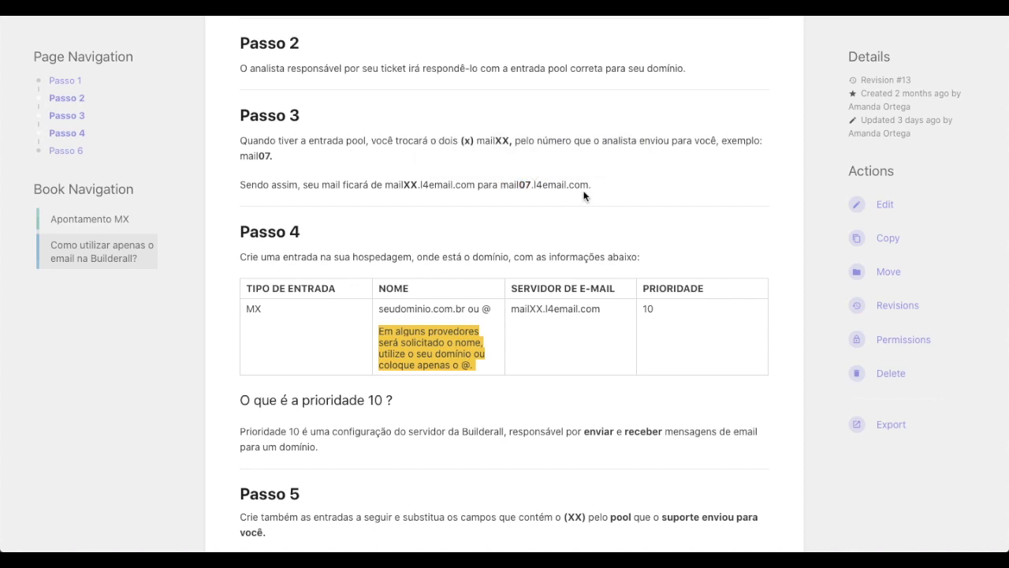
drag(591, 185, 501, 183)
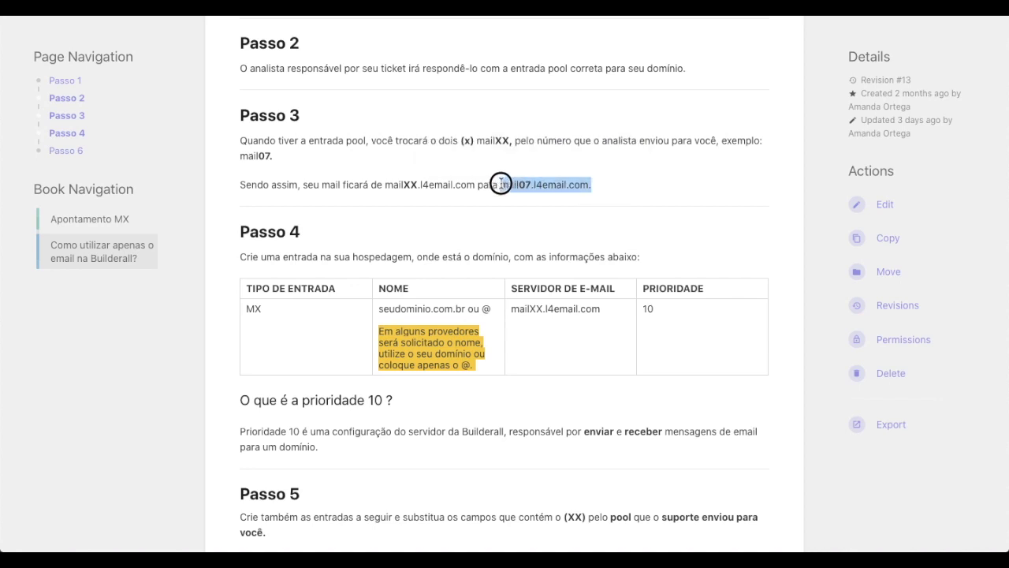
click(655, 188)
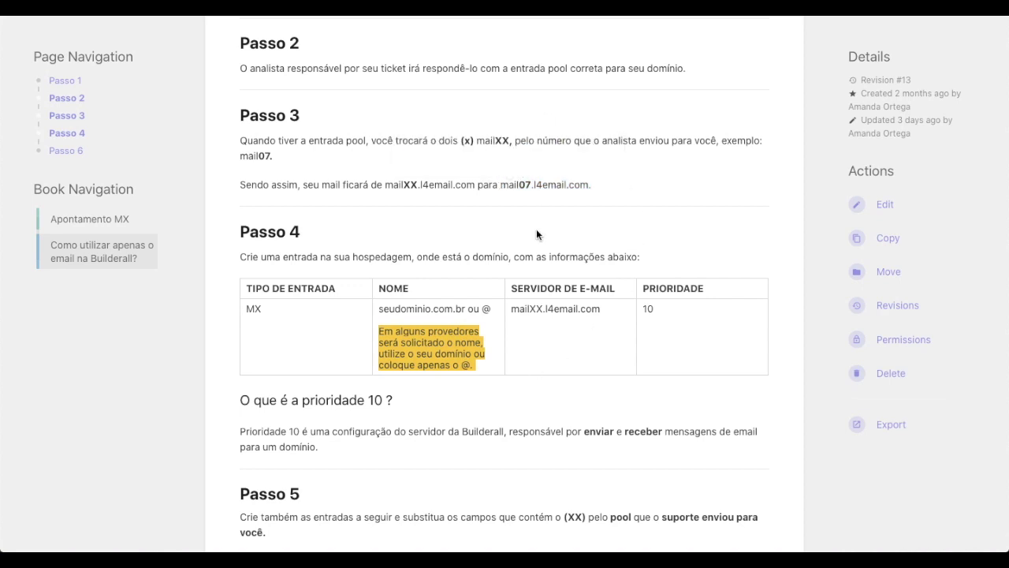
drag(383, 185, 422, 186)
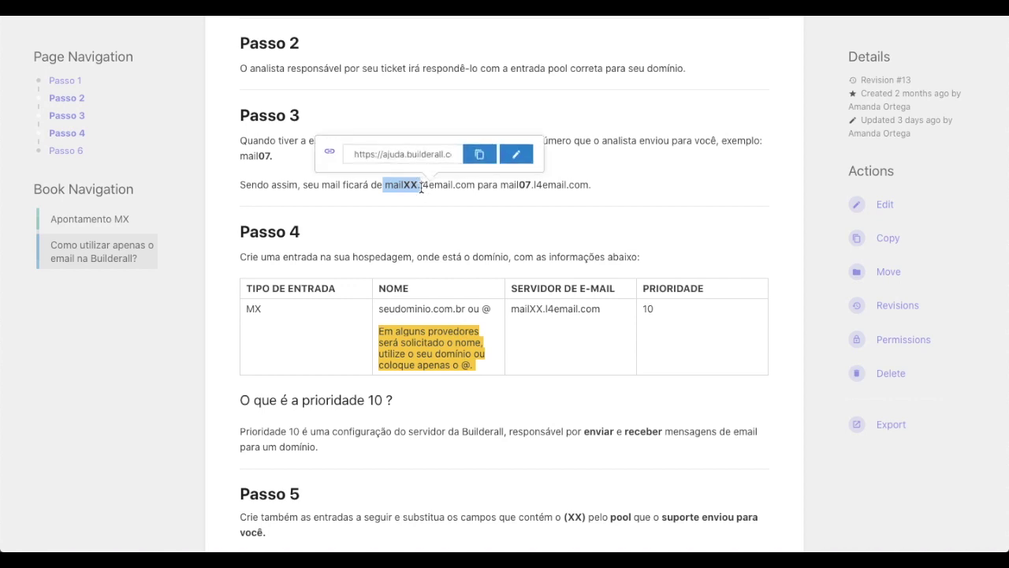
click(727, 197)
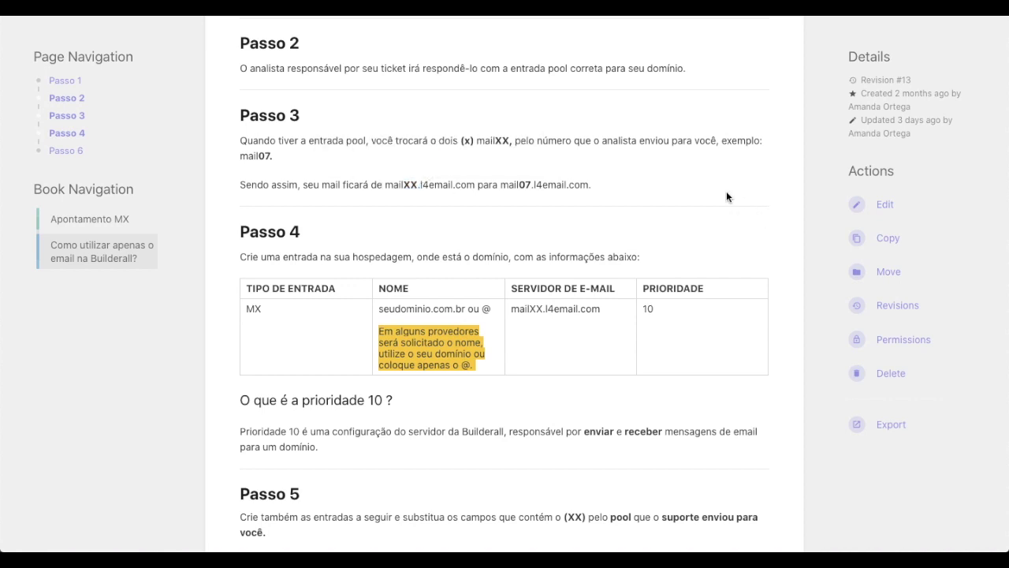
click(653, 198)
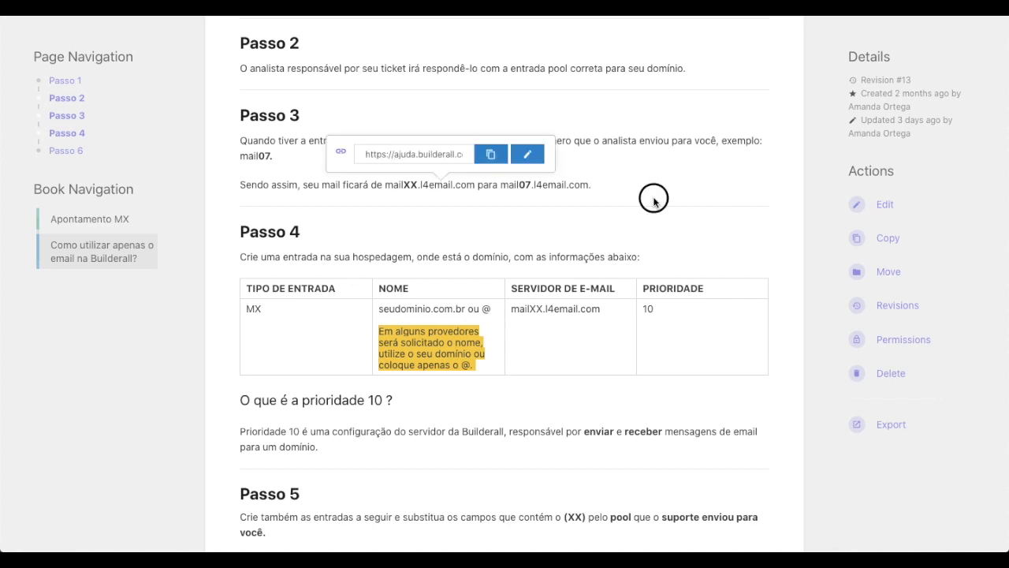
drag(418, 185, 406, 184)
click(569, 184)
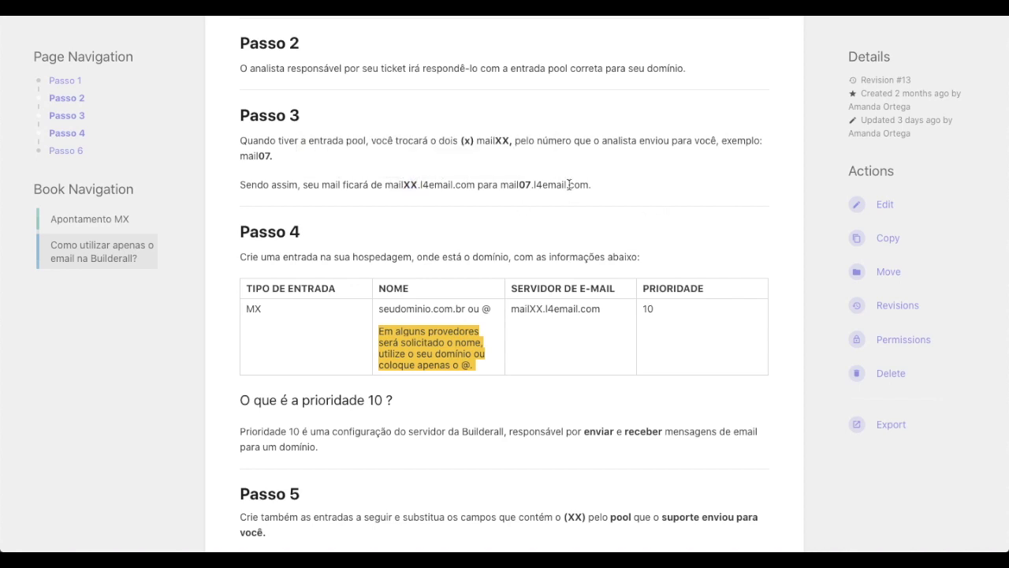
mouse_move(527, 185)
mouse_down()
mouse_move(514, 185)
mouse_move(524, 184)
mouse_up()
click(591, 185)
Review Passo 4's instruction and table for creating the MX entry at the domain's hosting provider
scroll(629, 198, down, 3)
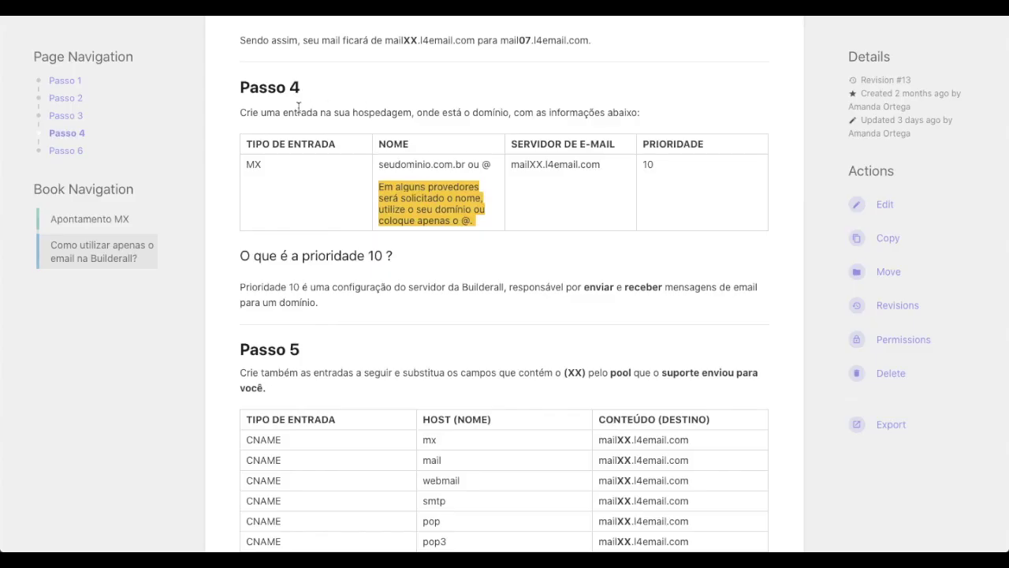
drag(253, 113, 548, 115)
click(269, 171)
double_click(252, 166)
click(695, 85)
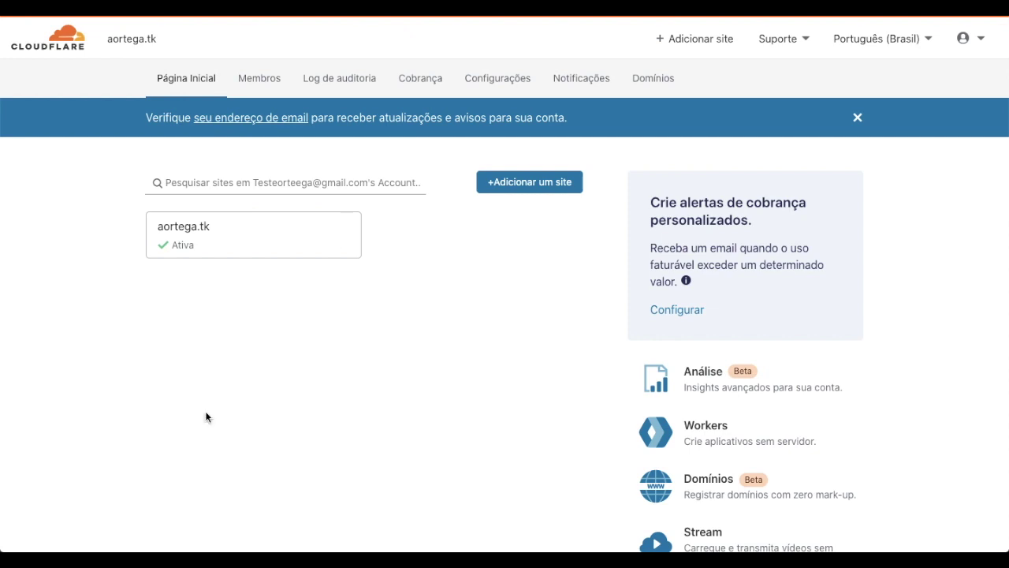
In Cloudflare, open the active domain's DNS management and start a new record of type MX
click(193, 241)
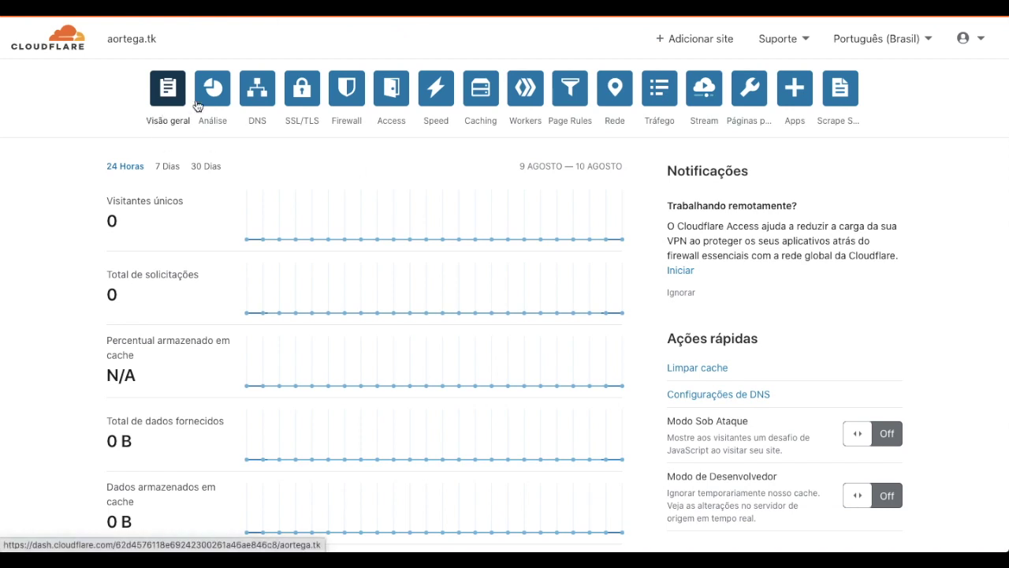
click(256, 104)
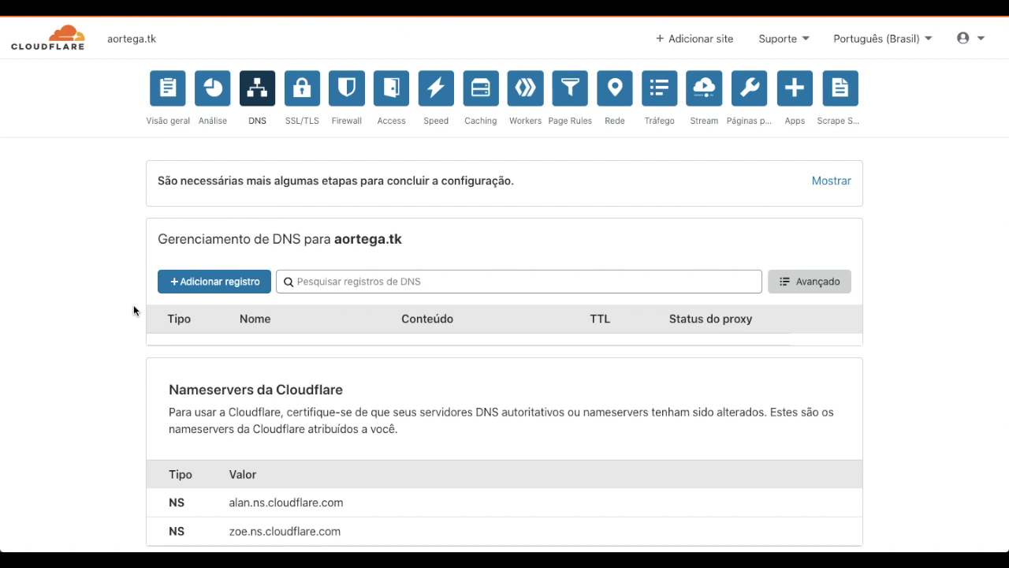
scroll(134, 308, down, 1)
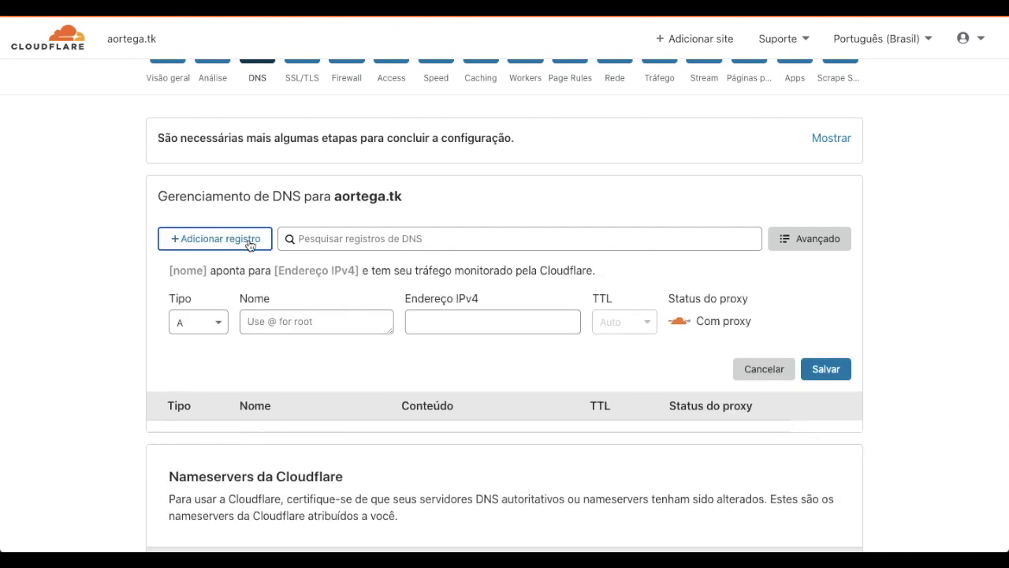
scroll(236, 244, down, 2)
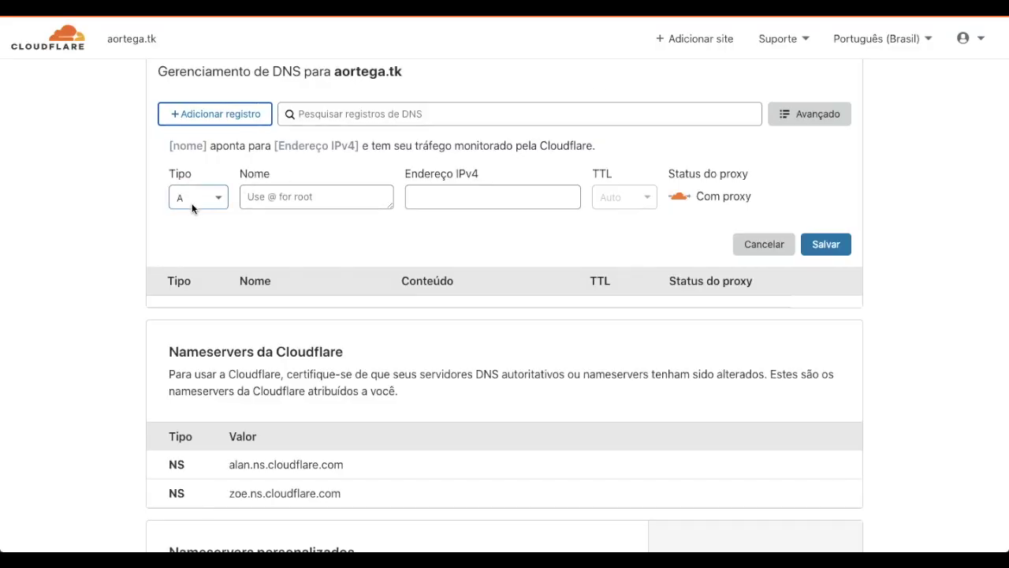
click(197, 198)
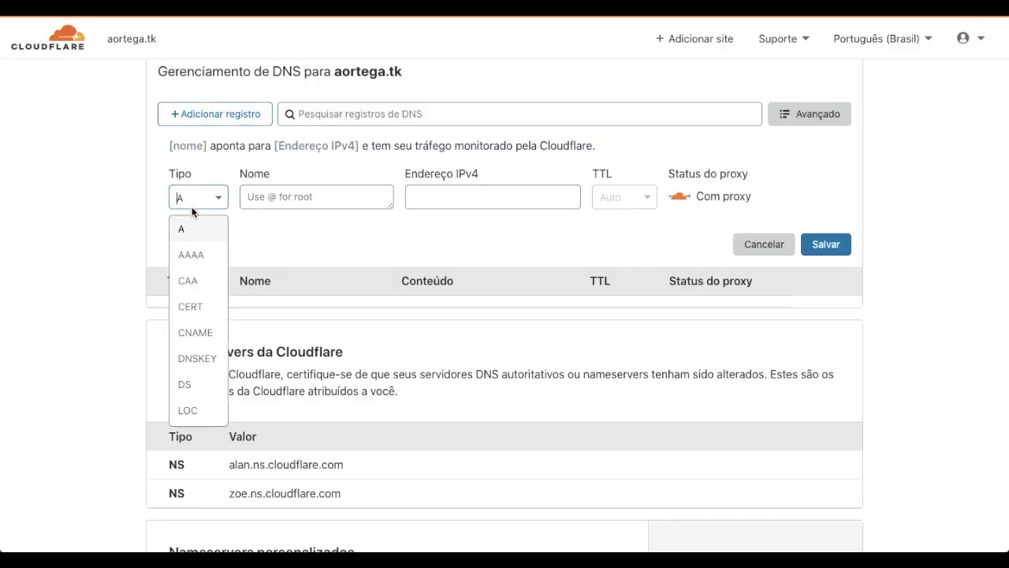
scroll(194, 344, down, 3)
click(203, 261)
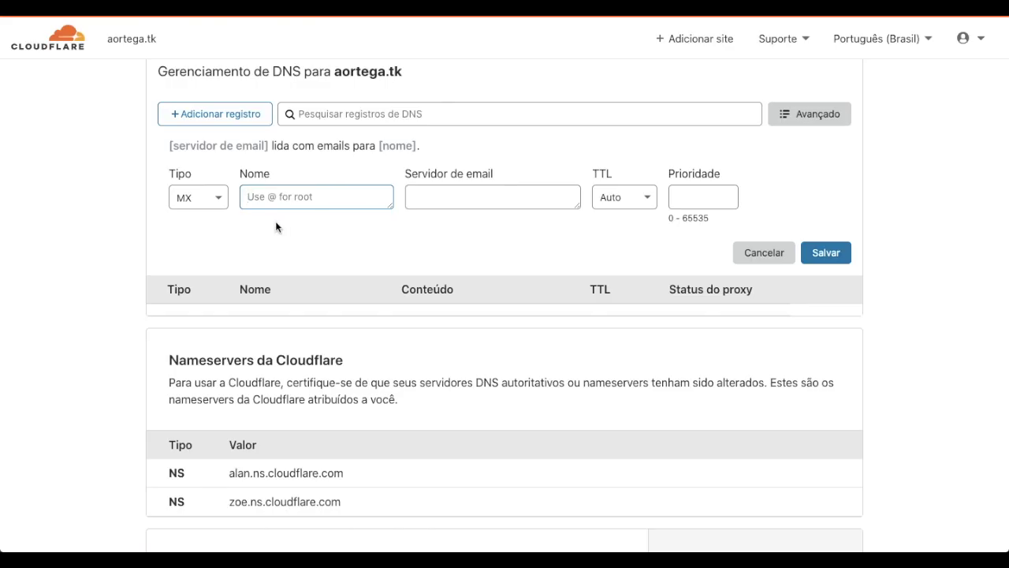
Set the MX record's name to @ and its mail server to mail03.l4email.com, based on the article's server template
text(@)
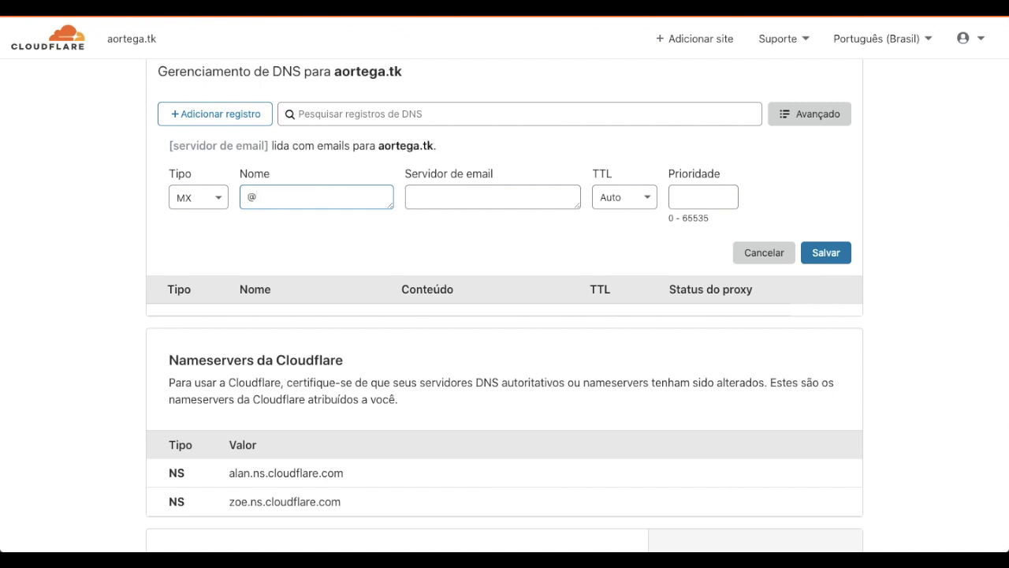
click(503, 200)
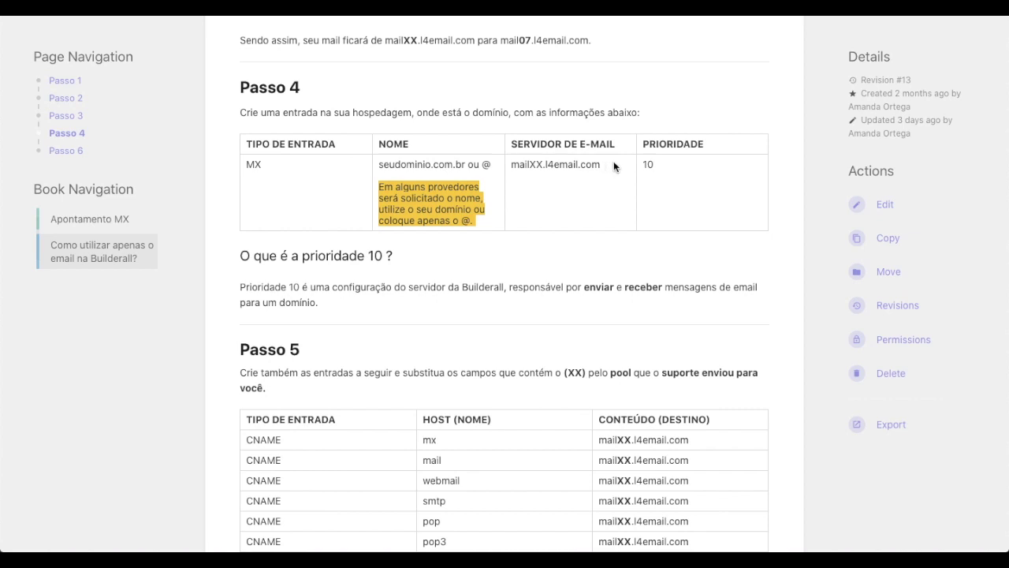
drag(614, 164, 512, 162)
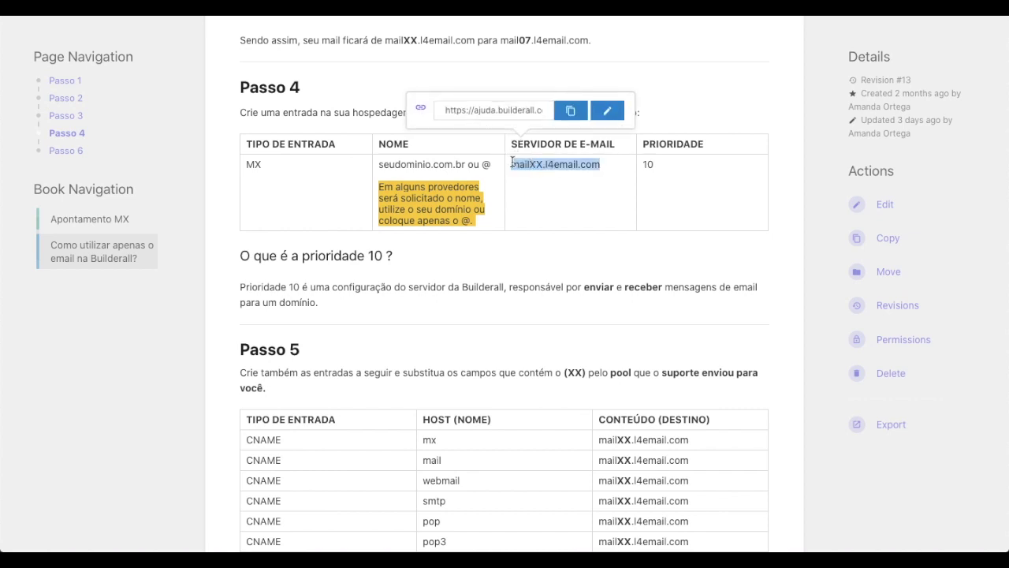
click(522, 168)
click(521, 166)
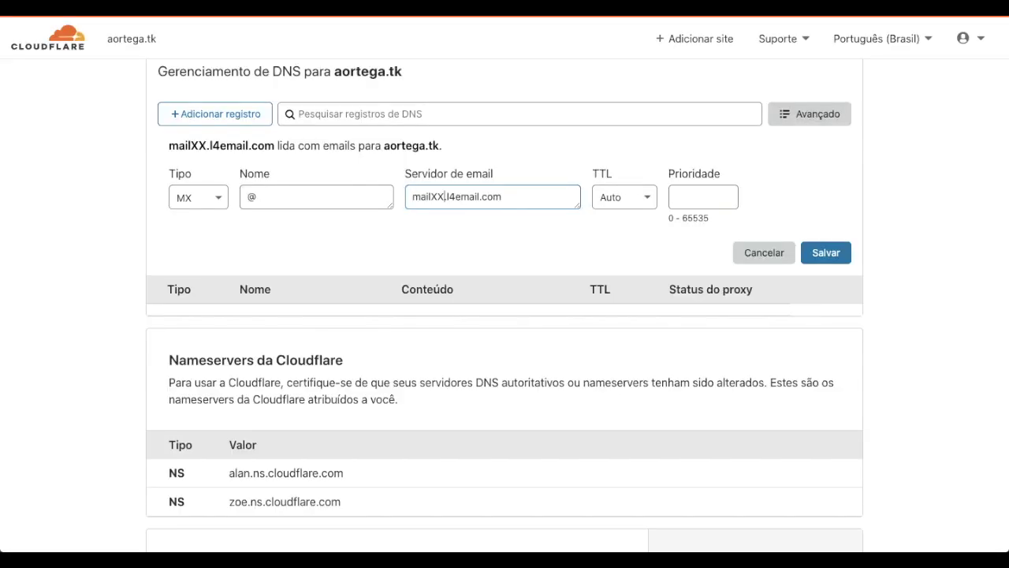
key(BackSpace)
key(BackSpace)
text(03)
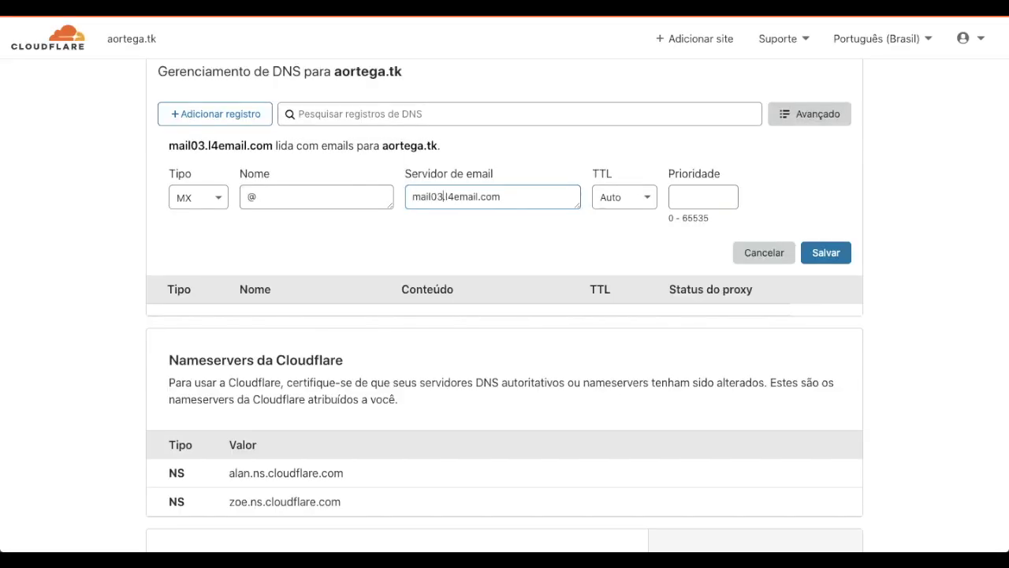
Check the priority explanation in the article, set the MX record's priority to 10 and save the record
click(701, 201)
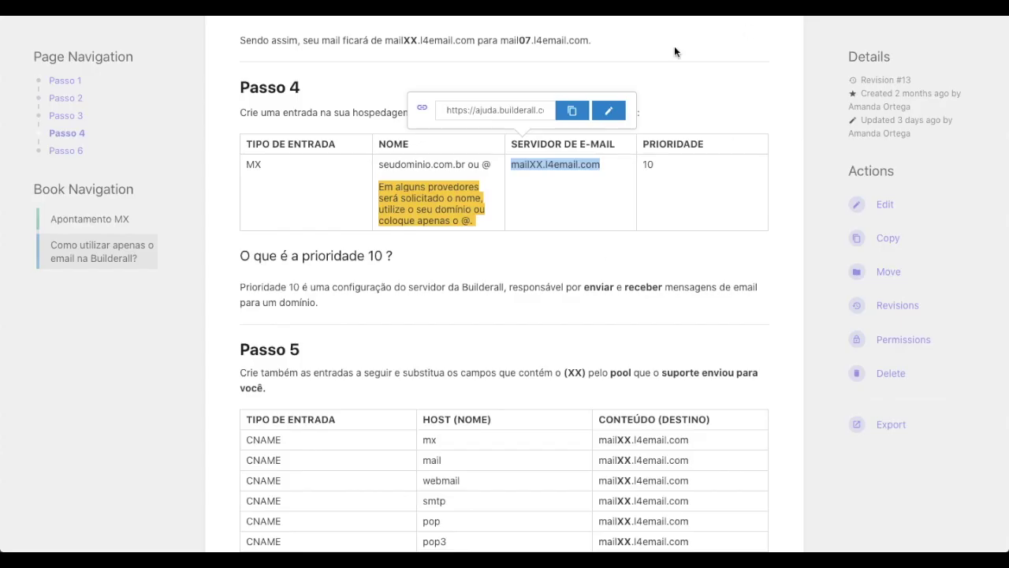
click(675, 163)
scroll(675, 164, down, 1)
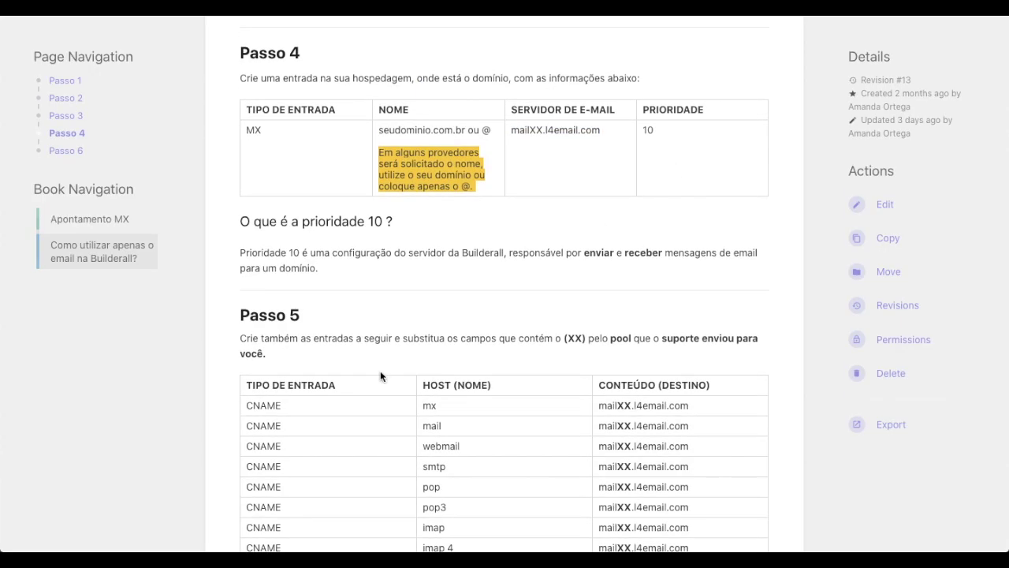
scroll(410, 240, down, 1)
drag(530, 207, 727, 224)
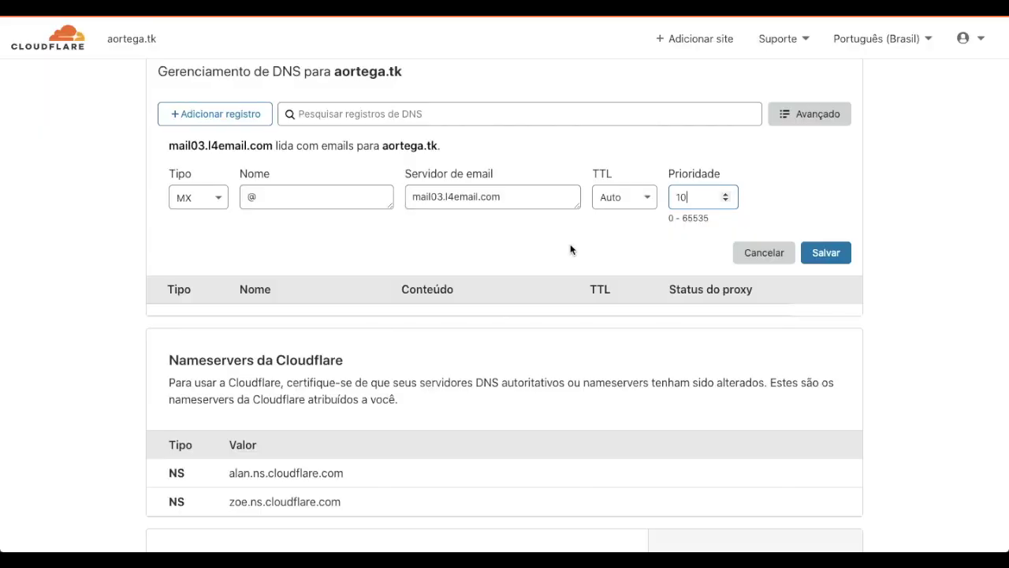
click(846, 254)
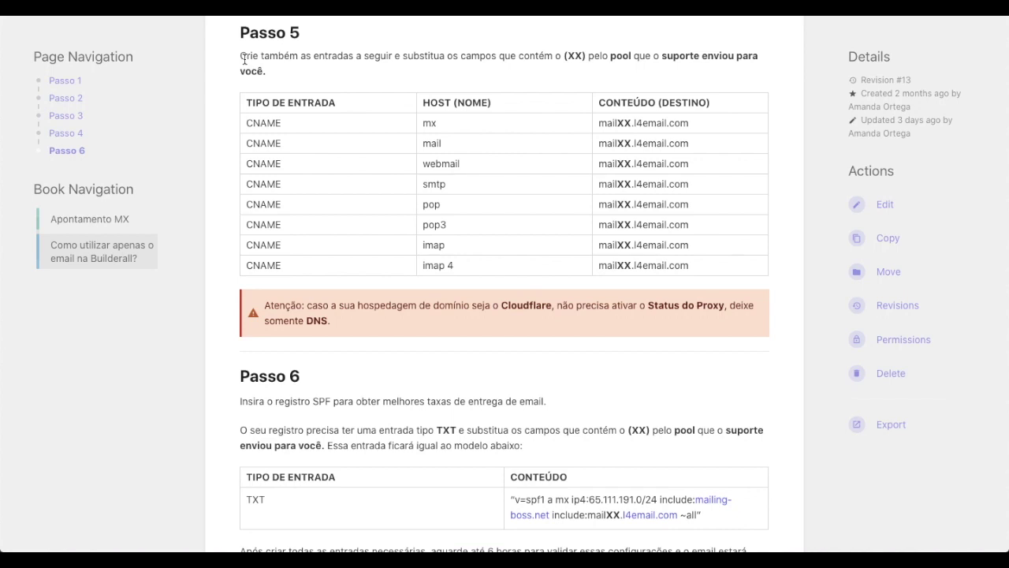
Review the CNAME entries and host names listed in Passo 5 of the help article
double_click(425, 119)
double_click(429, 140)
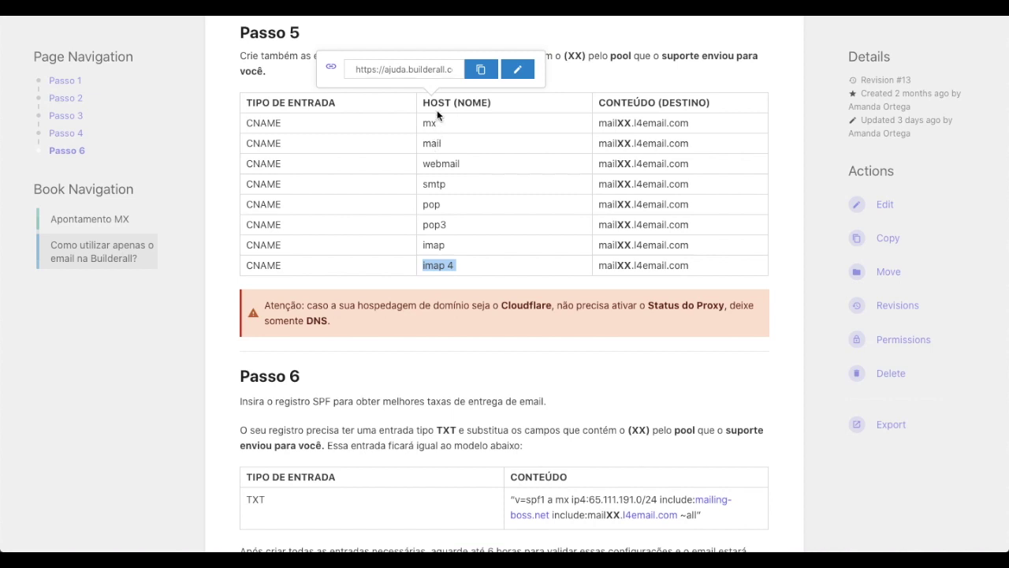
click(444, 267)
drag(308, 261, 242, 125)
click(320, 139)
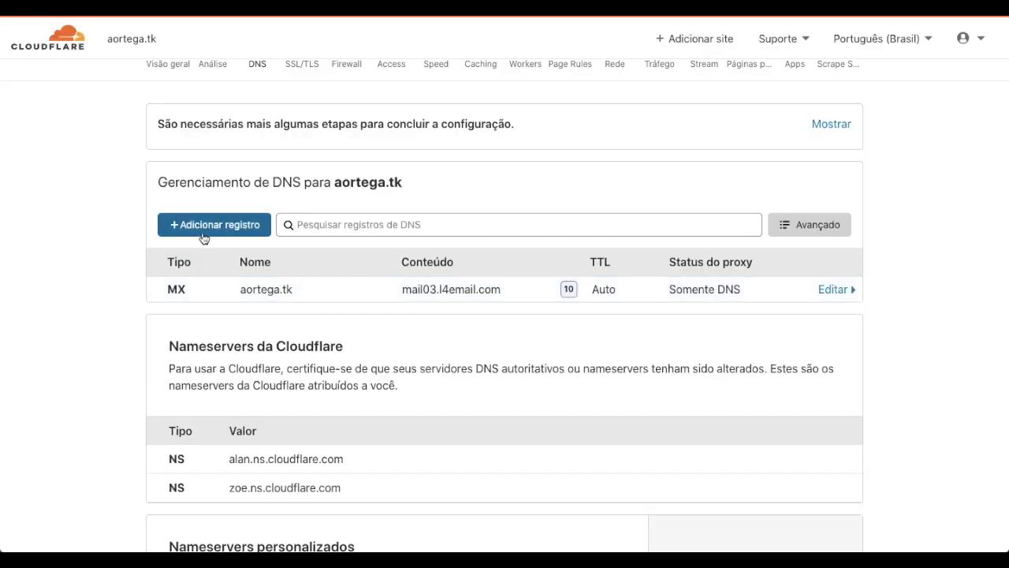
Start a CNAME record named mx, using the Passo 5 template mailXX.l4email.com from the help article as its destination
click(252, 230)
click(224, 304)
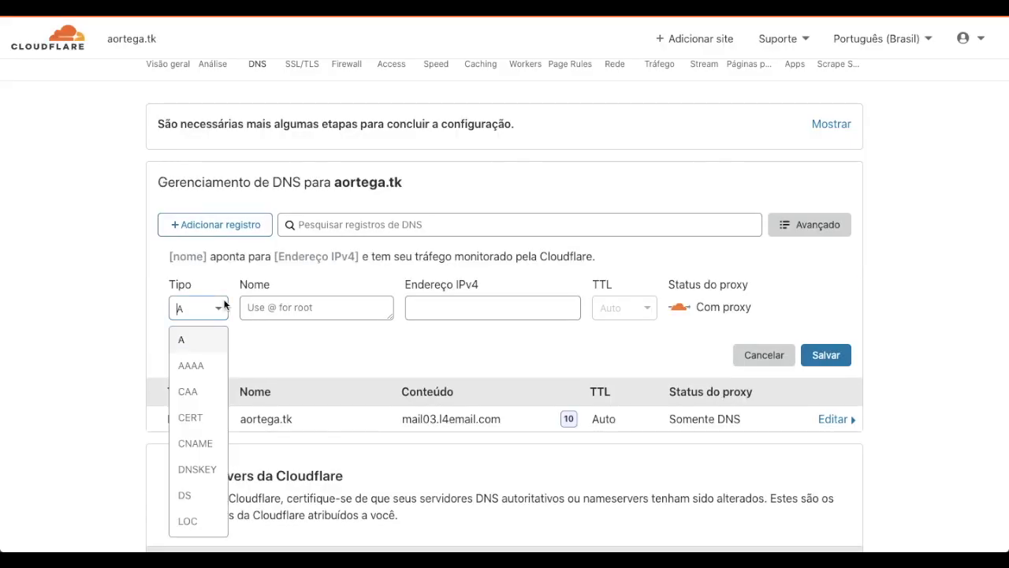
scroll(196, 479, down, 2)
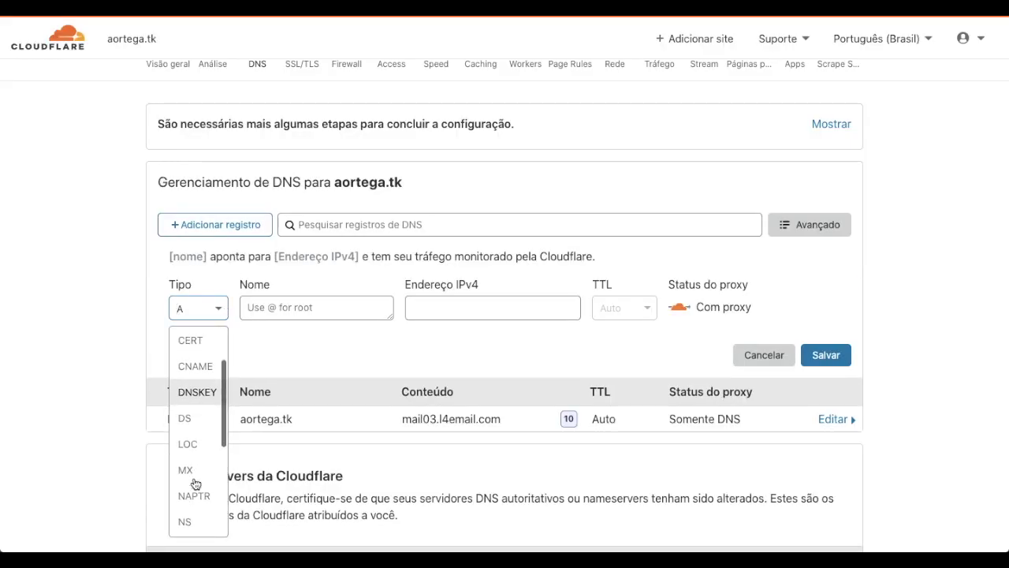
click(196, 366)
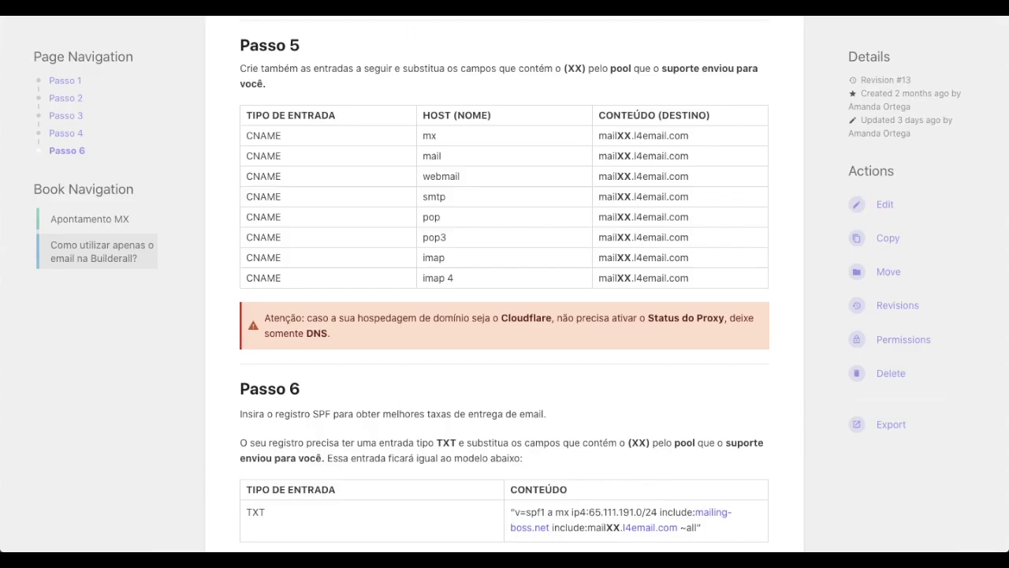
drag(415, 137, 442, 136)
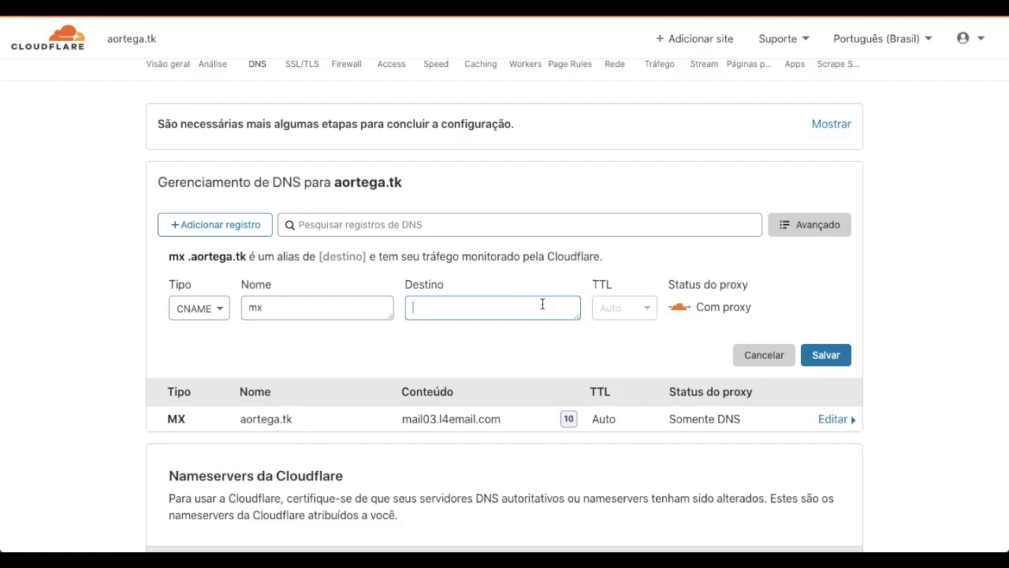
text(mailXX.l4email.com)
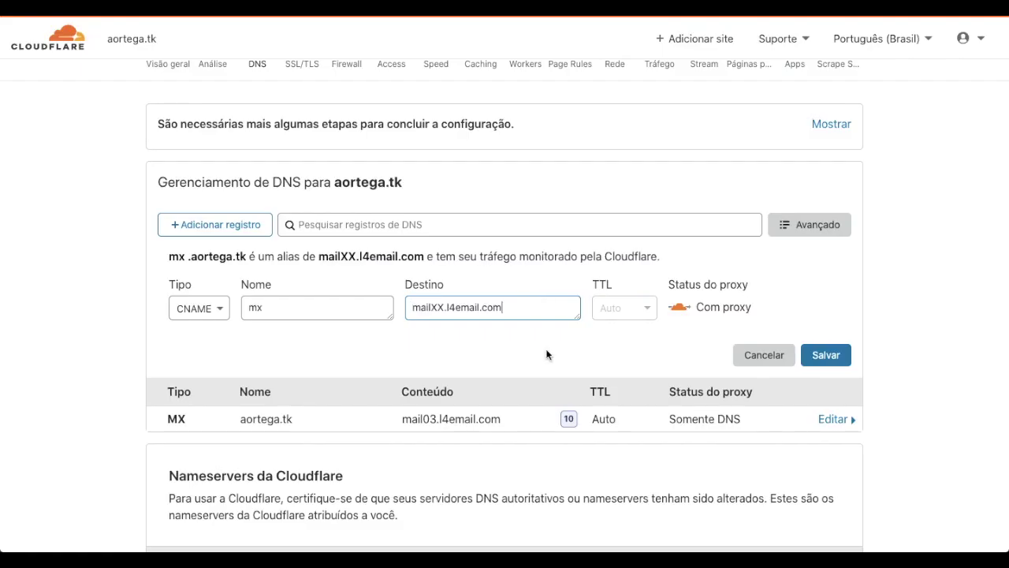
Replace the XX in the destination with 03 and remove the trailing space from the record's name
click(441, 309)
key(BackSpace)
key(BackSpace)
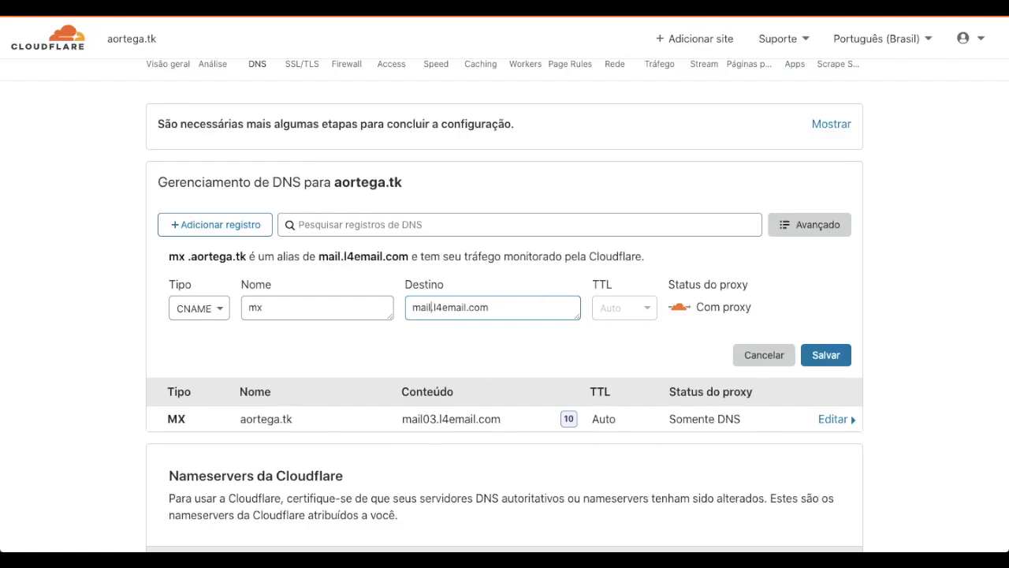
text(03)
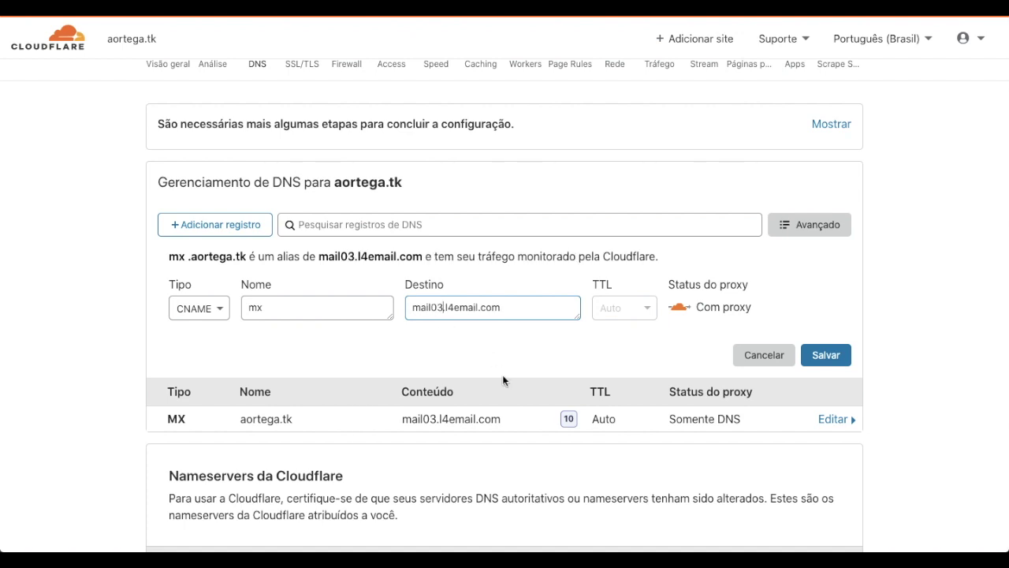
click(290, 306)
key(BackSpace)
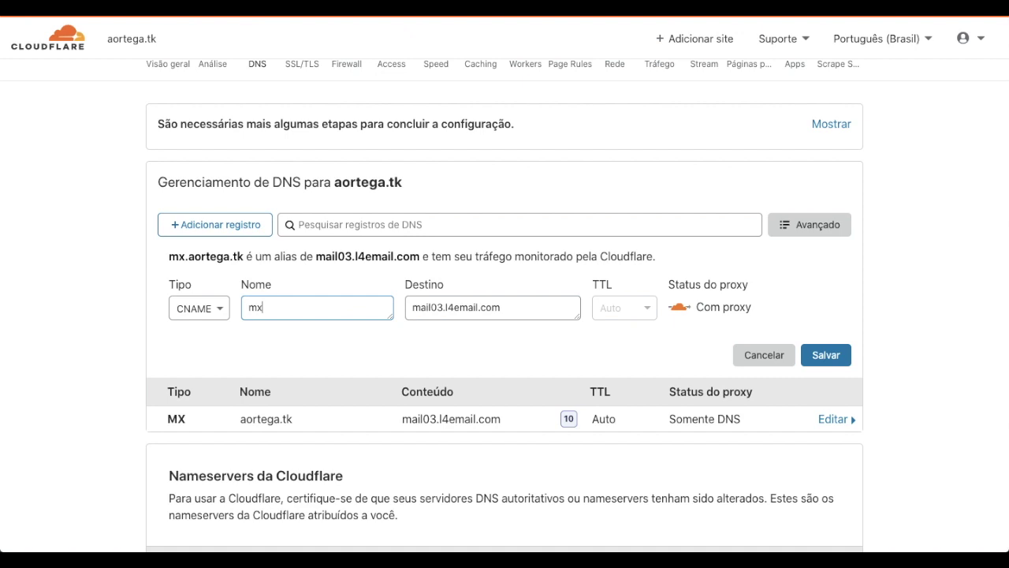
key(Home)
click(274, 311)
Check the mx record's alias summary, set its proxy status to Somente DNS and save the record
drag(169, 256, 261, 263)
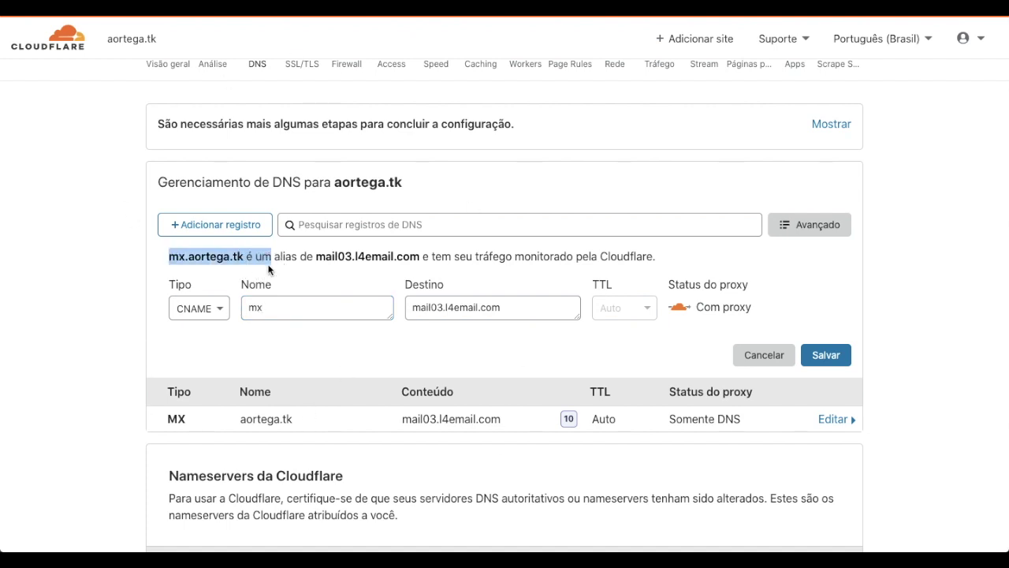
click(260, 263)
drag(190, 257, 245, 257)
click(192, 257)
drag(339, 257, 403, 257)
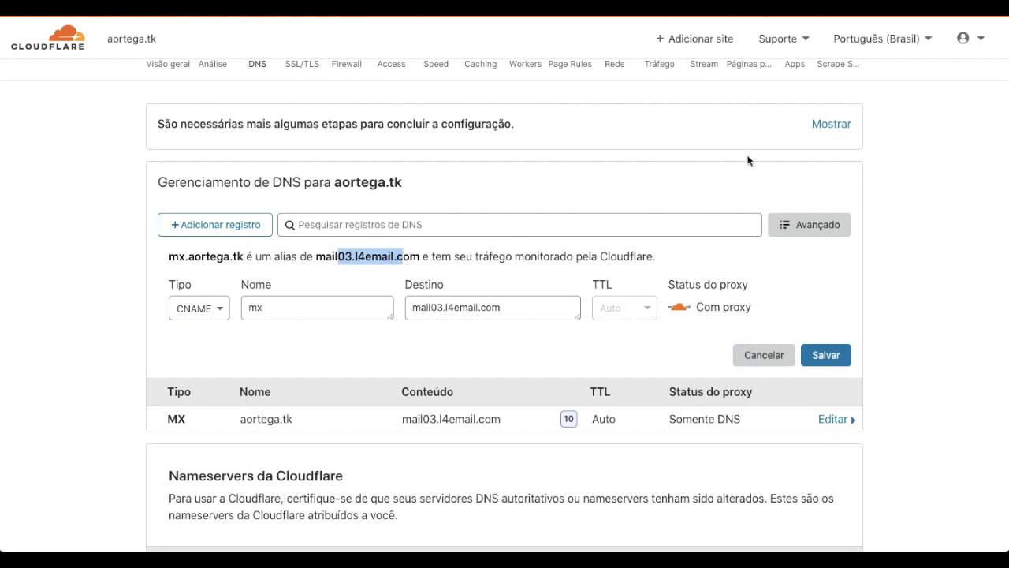
click(671, 290)
drag(671, 289, 737, 287)
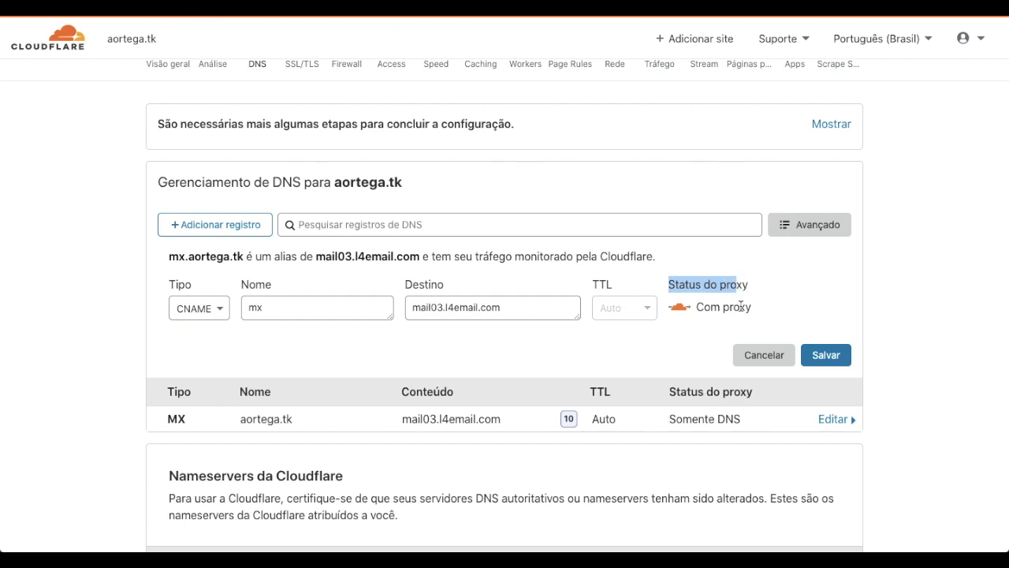
click(684, 307)
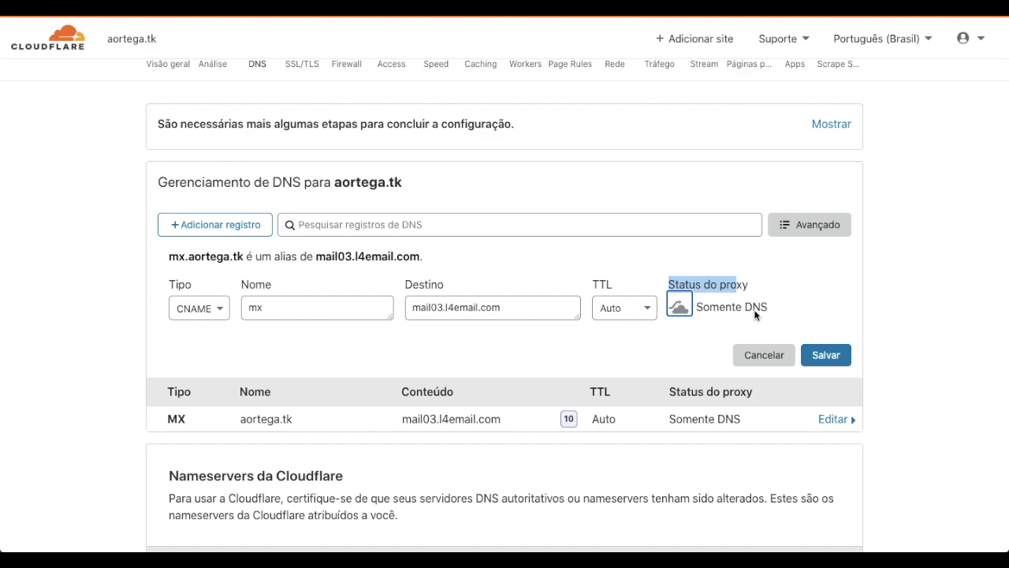
click(832, 357)
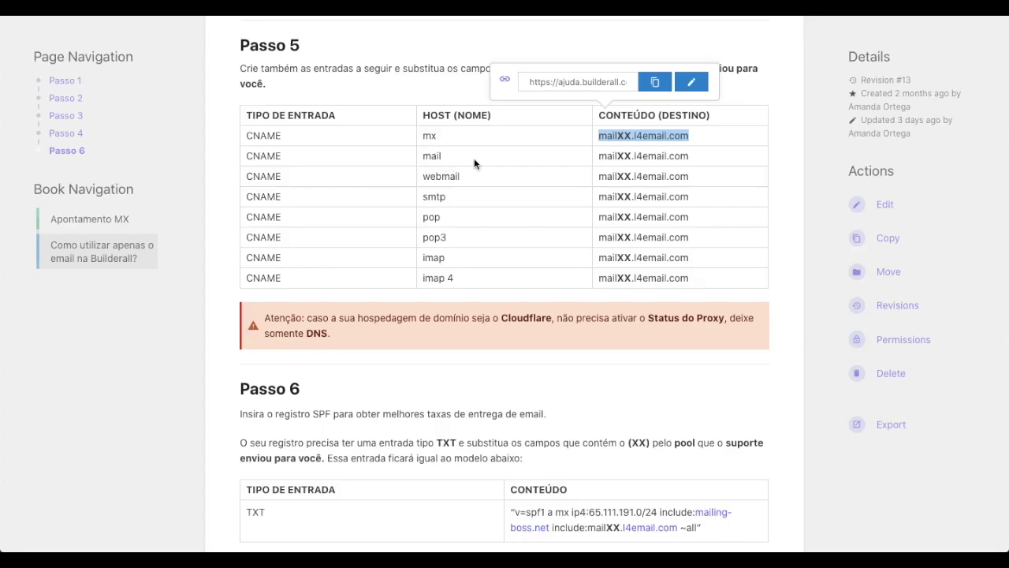
Pick the host name mail from the Passo 5 table in the help article for the next CNAME record
click(474, 158)
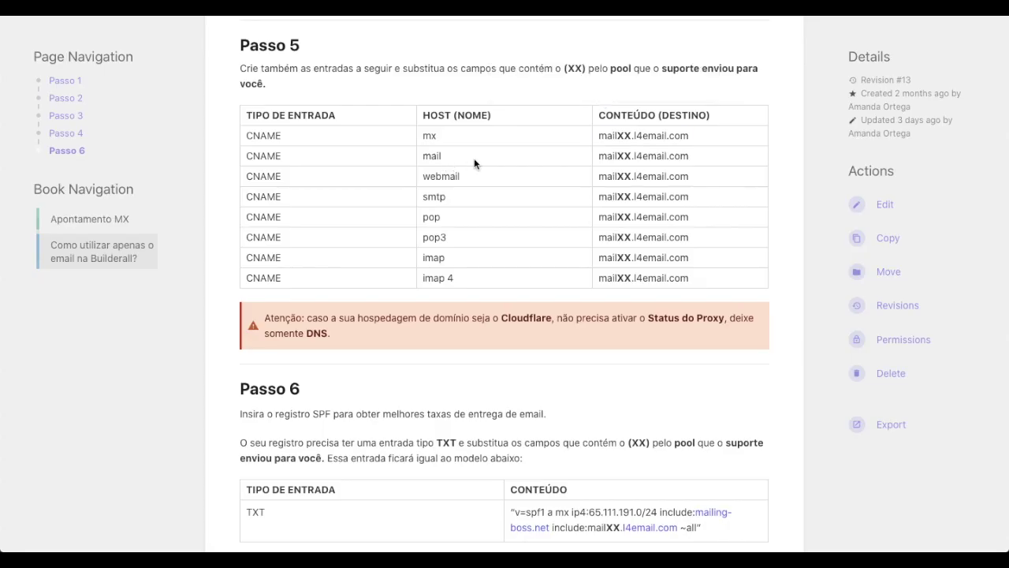
double_click(431, 156)
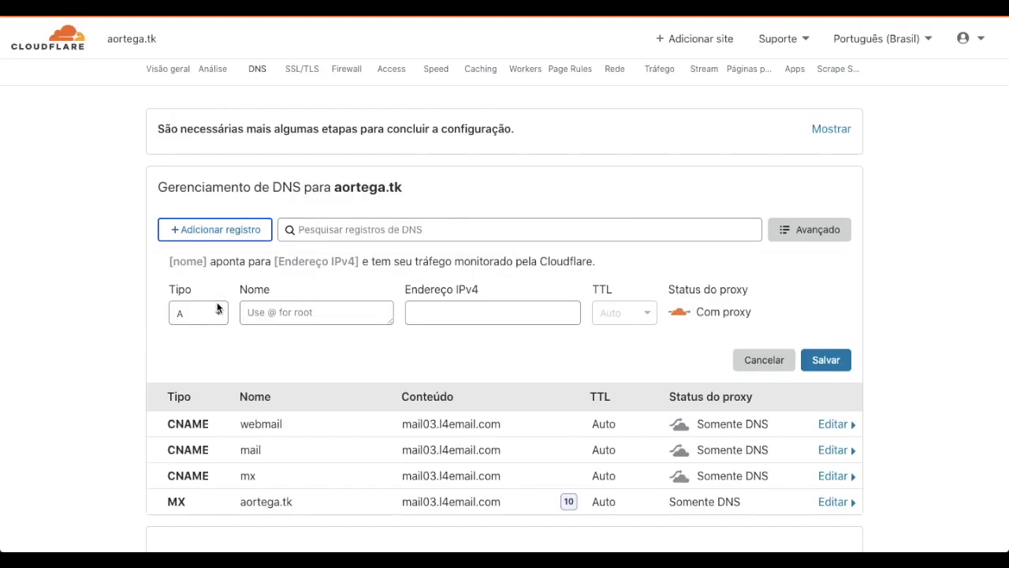
Set the new DNS record's type to CNAME and its name to smtp
click(219, 314)
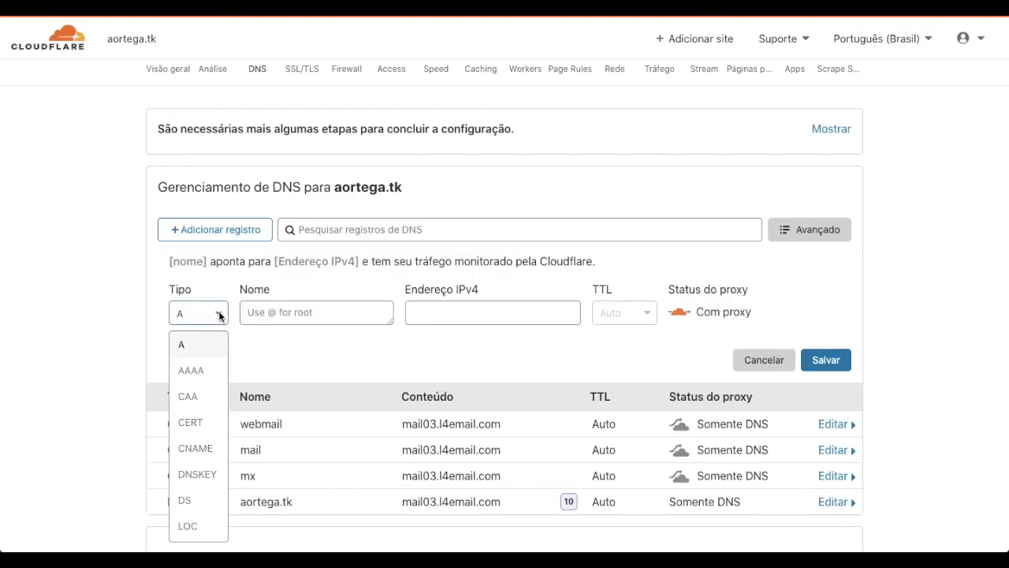
click(195, 448)
click(286, 312)
text(smtp)
key(BackSpace)
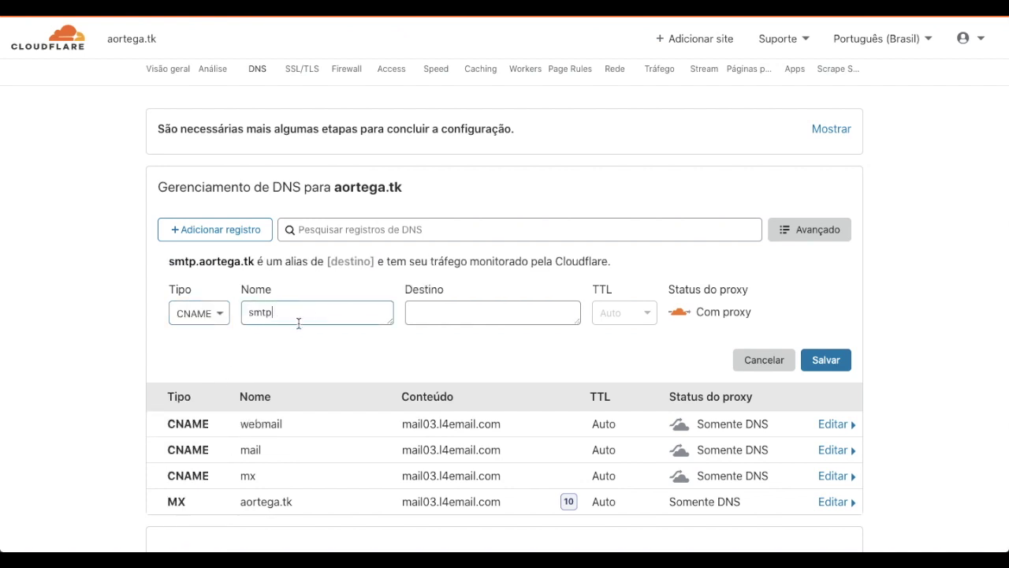
Set the smtp record's destination to mail03.l4email.com with proxy status Somente DNS and save it
click(493, 317)
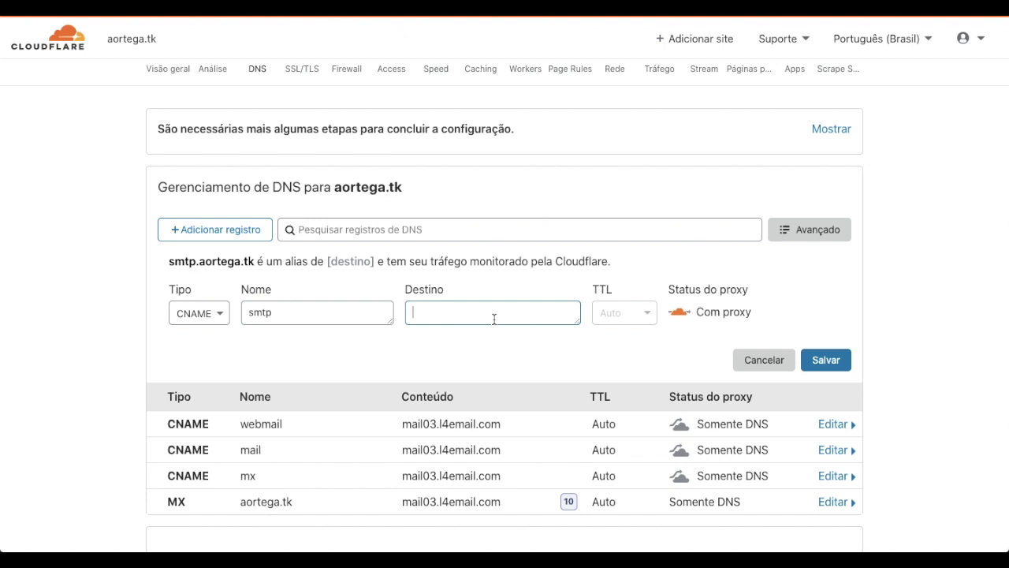
text(mail)
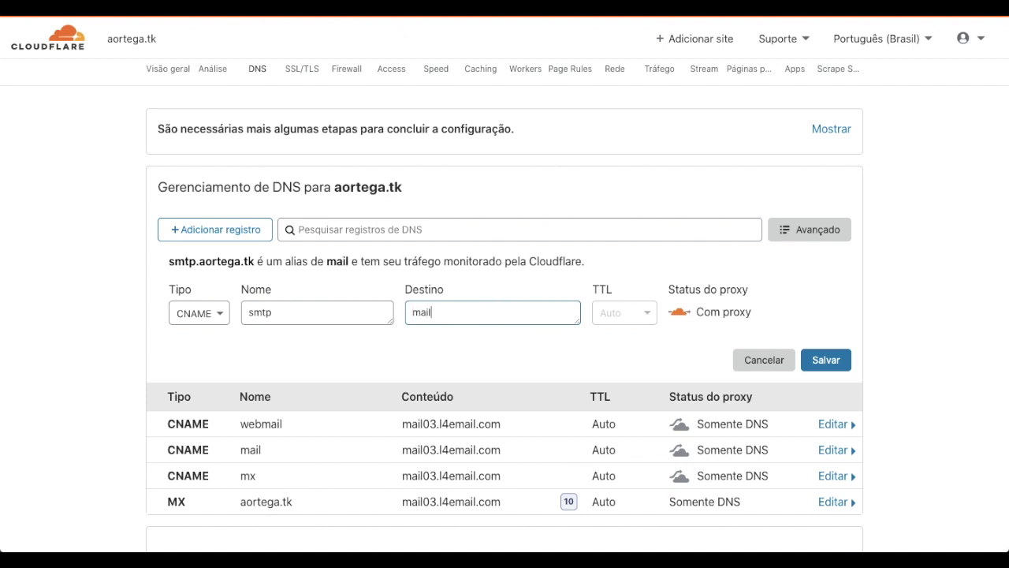
text(03.l4email.com)
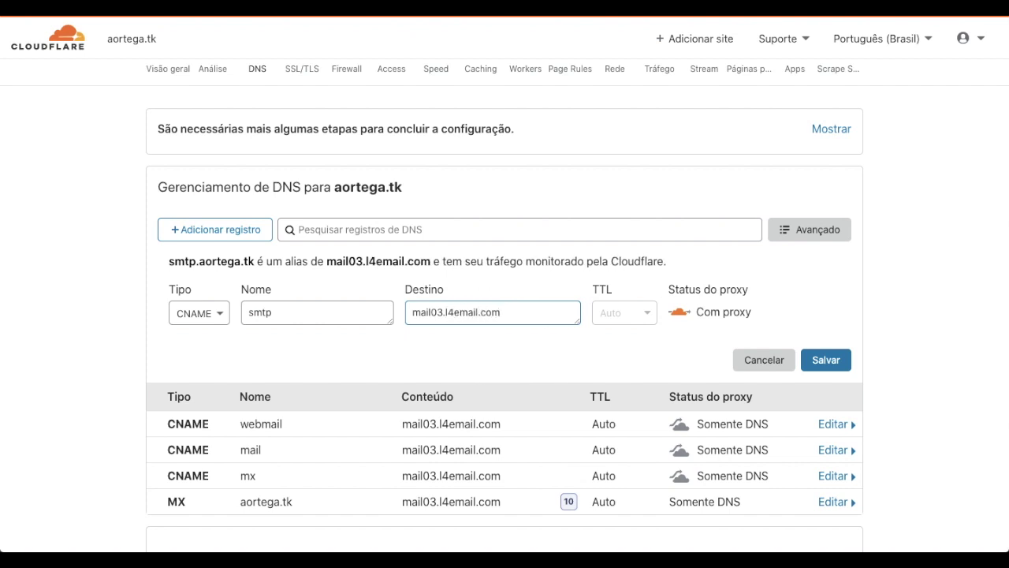
click(680, 315)
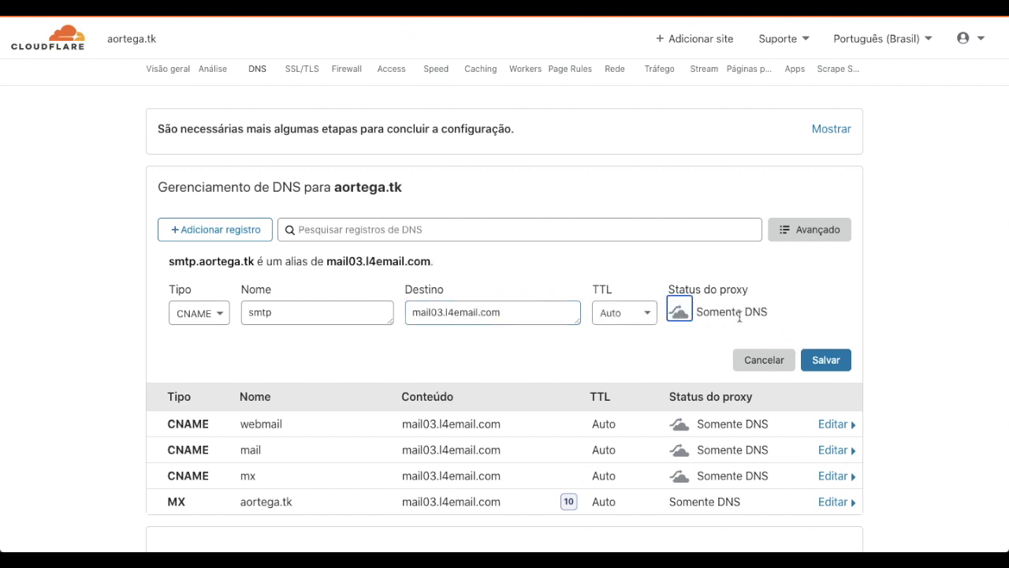
click(836, 359)
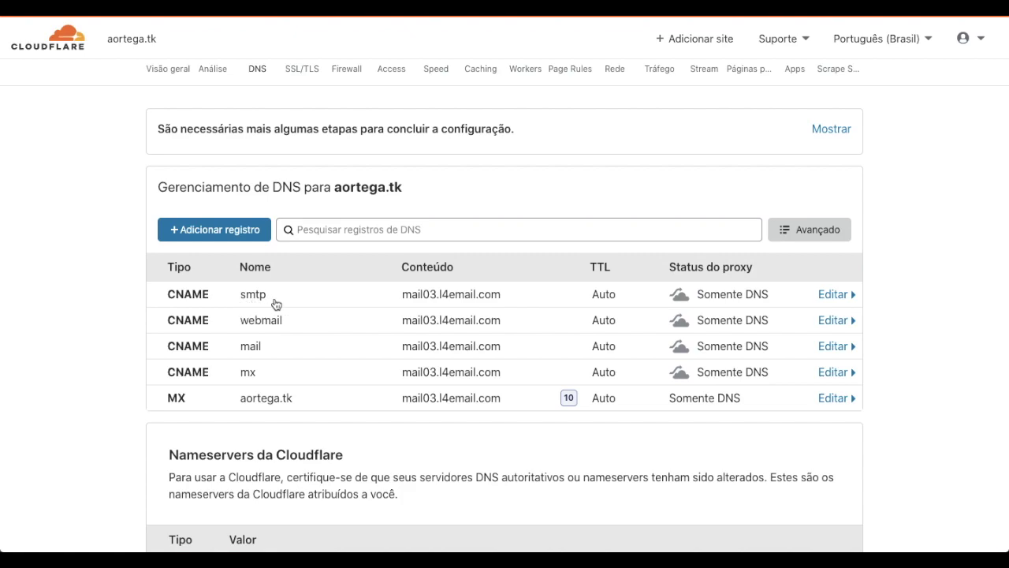
Review the CNAME host names in Passo 5 and the SPF record instructions in Passo 6 of the help article
key(ctrl+Tab)
scroll(511, 183, down, 1)
click(511, 183)
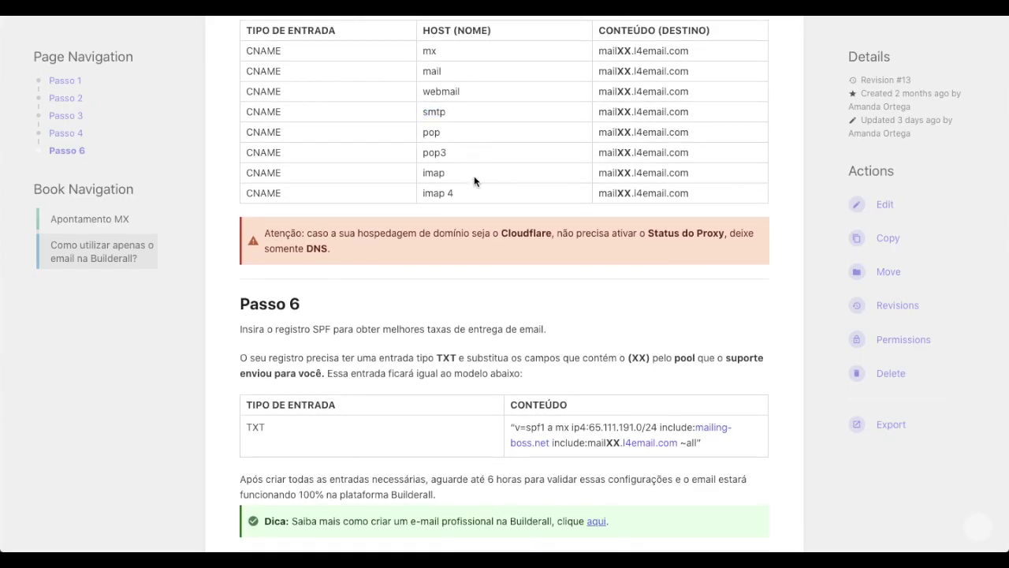
scroll(473, 194, up, 1)
scroll(471, 219, up, 1)
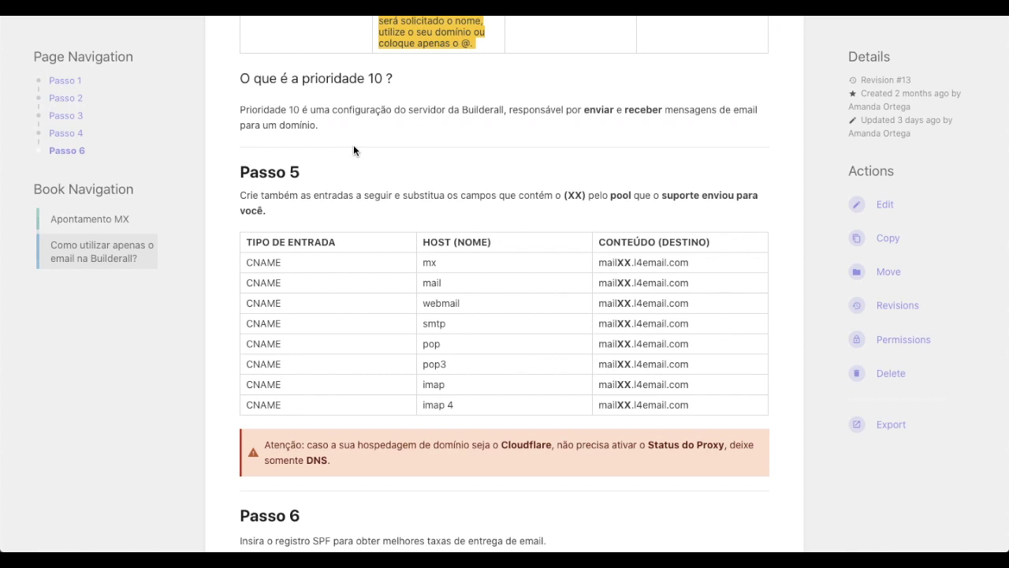
scroll(353, 148, down, 5)
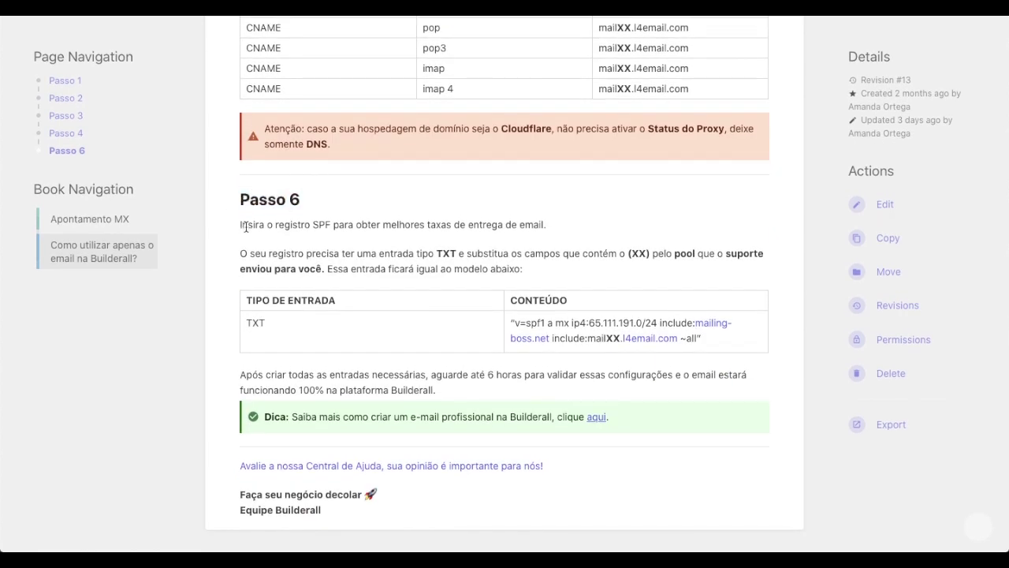
drag(275, 224, 328, 229)
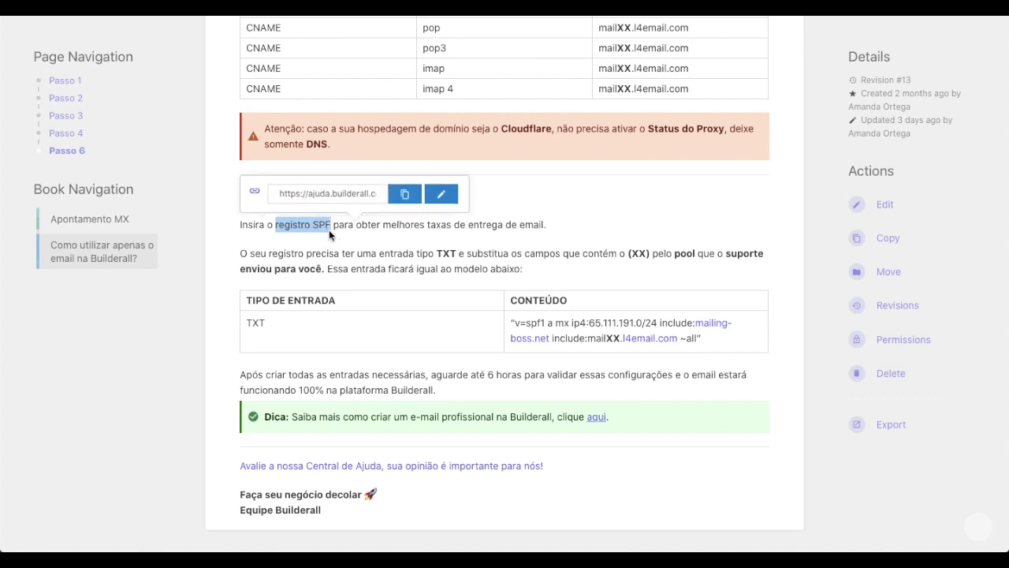
click(328, 230)
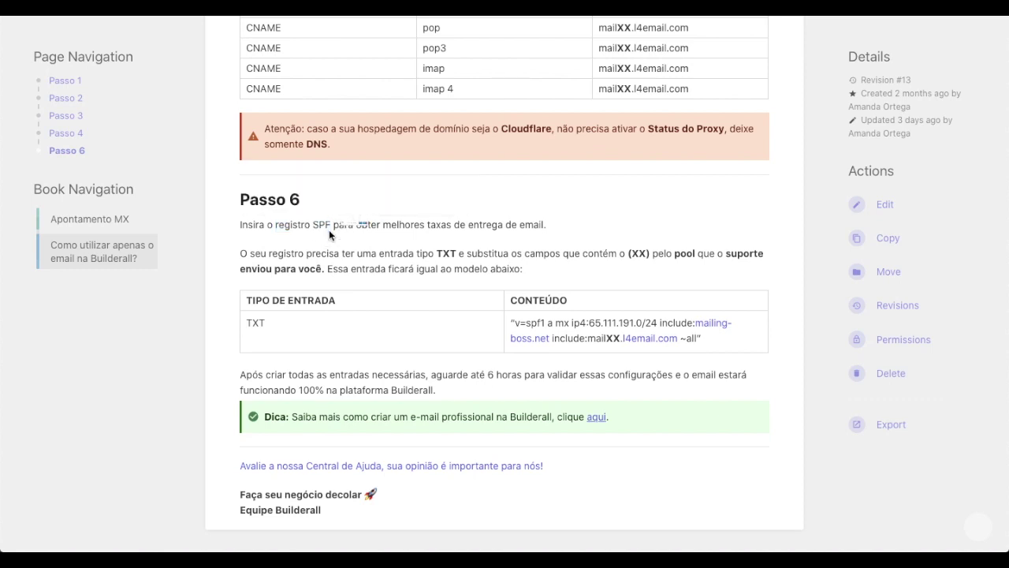
click(569, 226)
scroll(568, 225, up, 1)
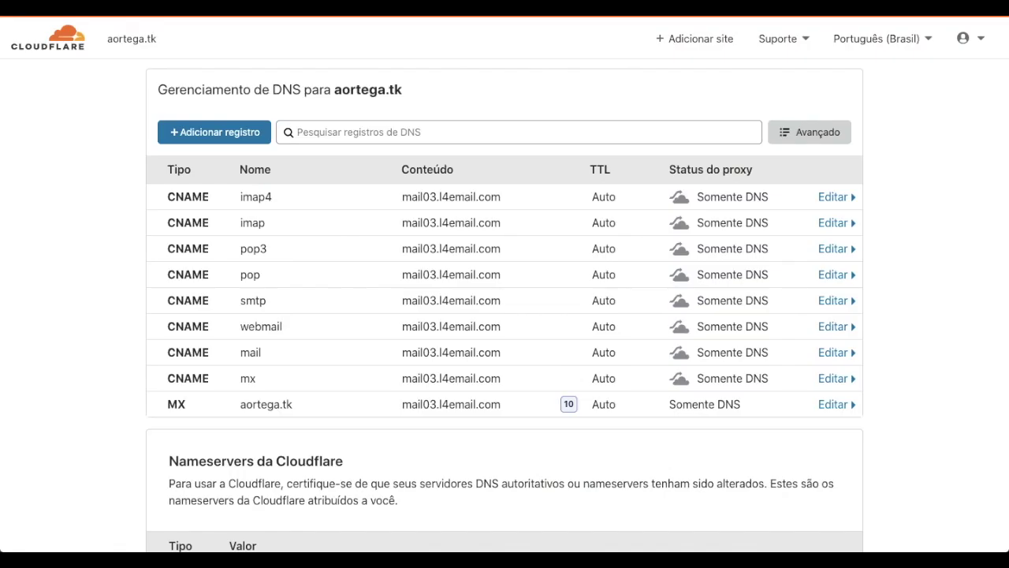
Start a new DNS record of type TXT for the SPF entry in Cloudflare
click(220, 134)
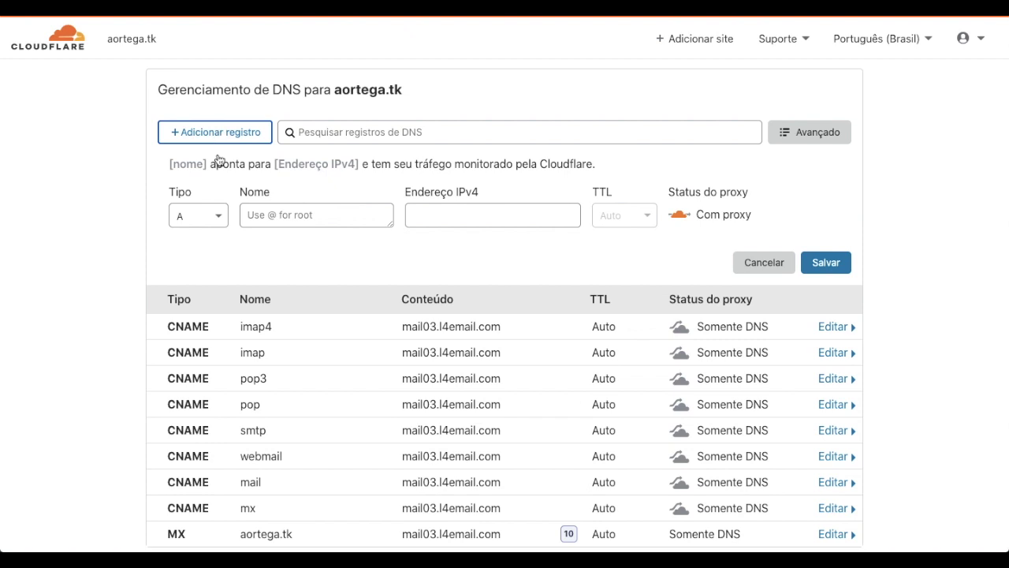
click(214, 216)
scroll(208, 278, down, 3)
scroll(209, 343, down, 2)
click(198, 415)
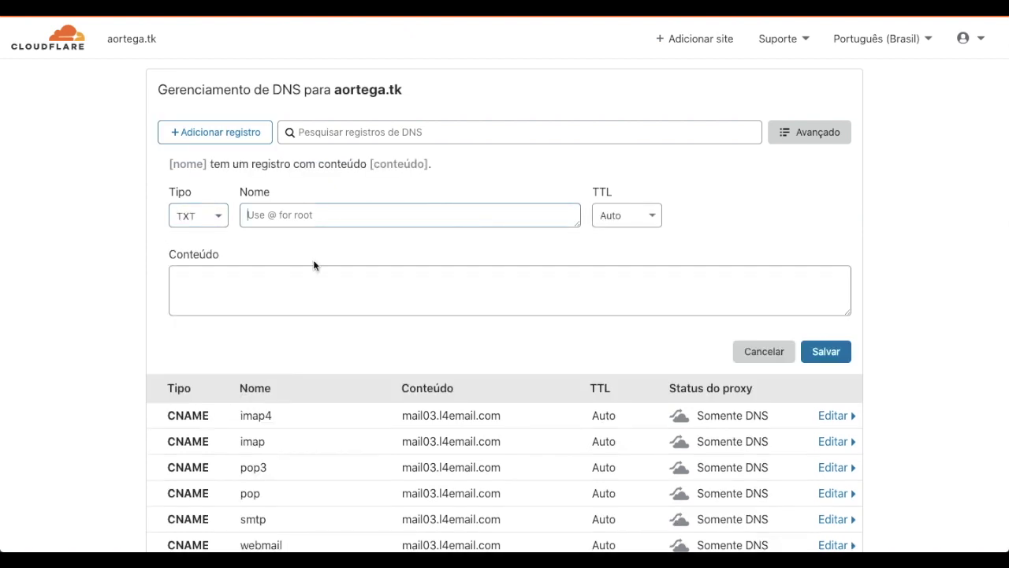
Set the new TXT record's name to @ so that it applies to the root domain
click(702, 6)
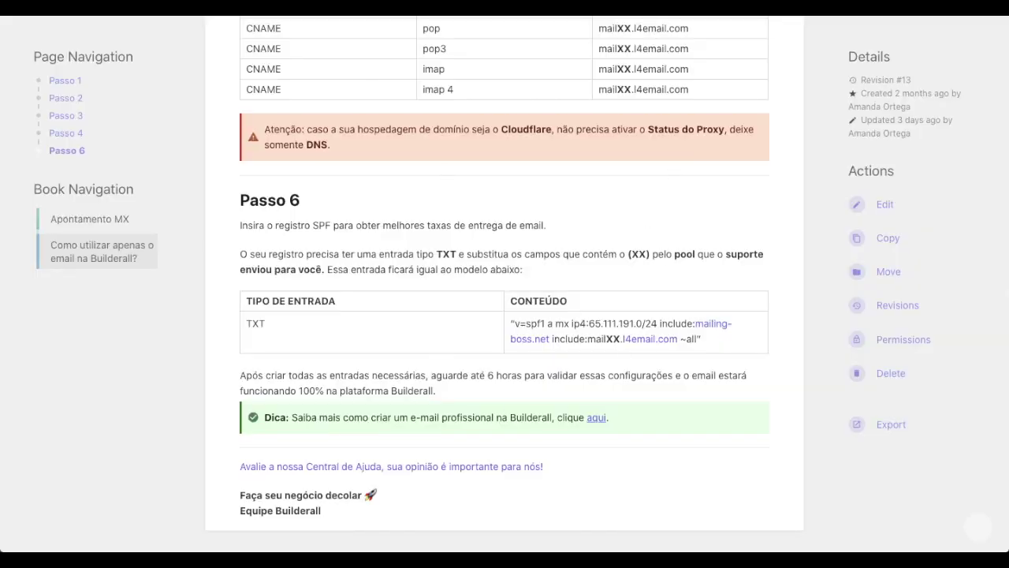
key(ctrl+shift+Tab)
text(@)
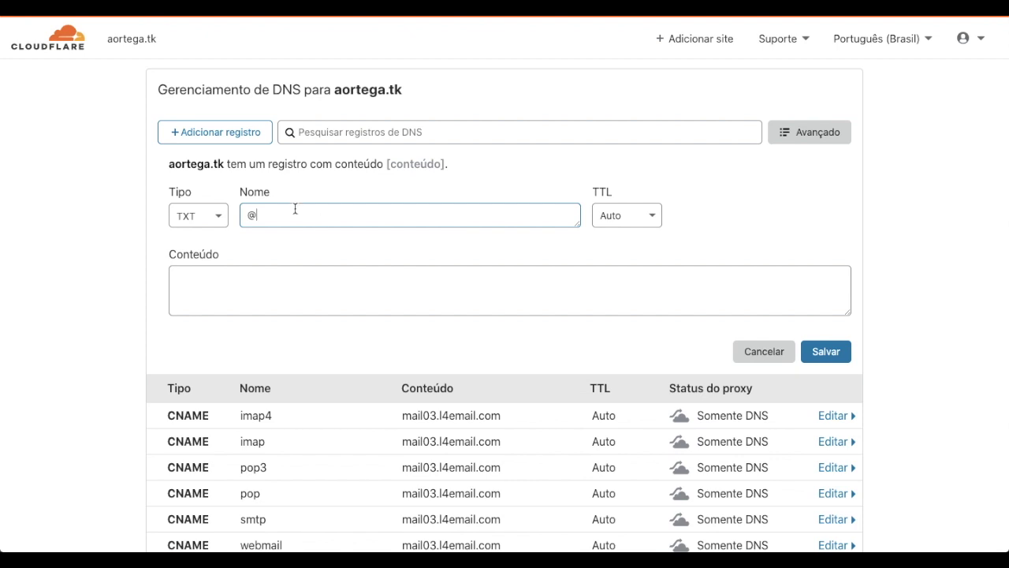
key(BackSpace)
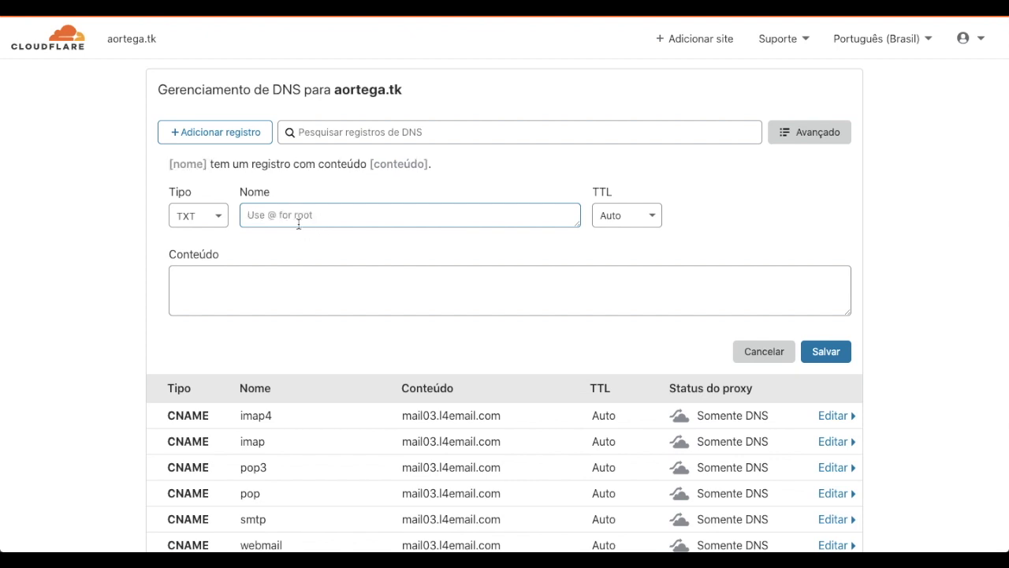
click(168, 164)
drag(168, 164, 210, 163)
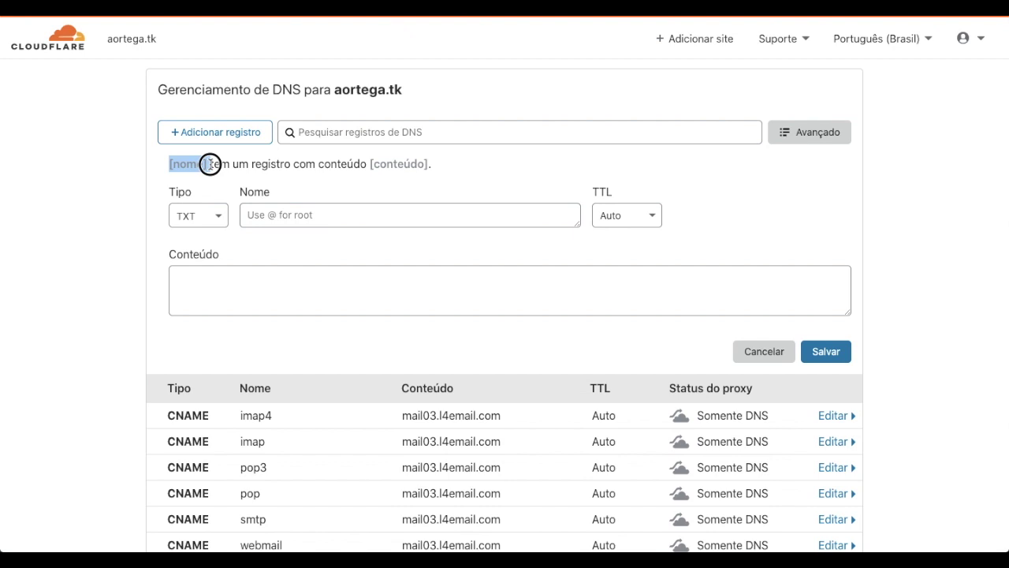
click(292, 220)
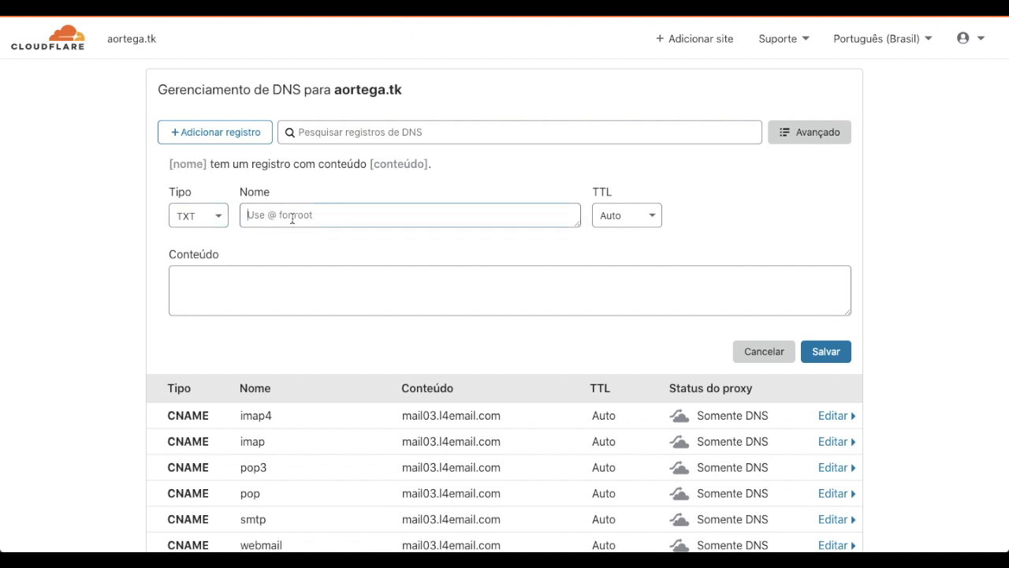
text(@)
Replace the @ in the TXT record's name with the copied full domain name, and put @ back
drag(227, 164, 154, 170)
click(154, 169)
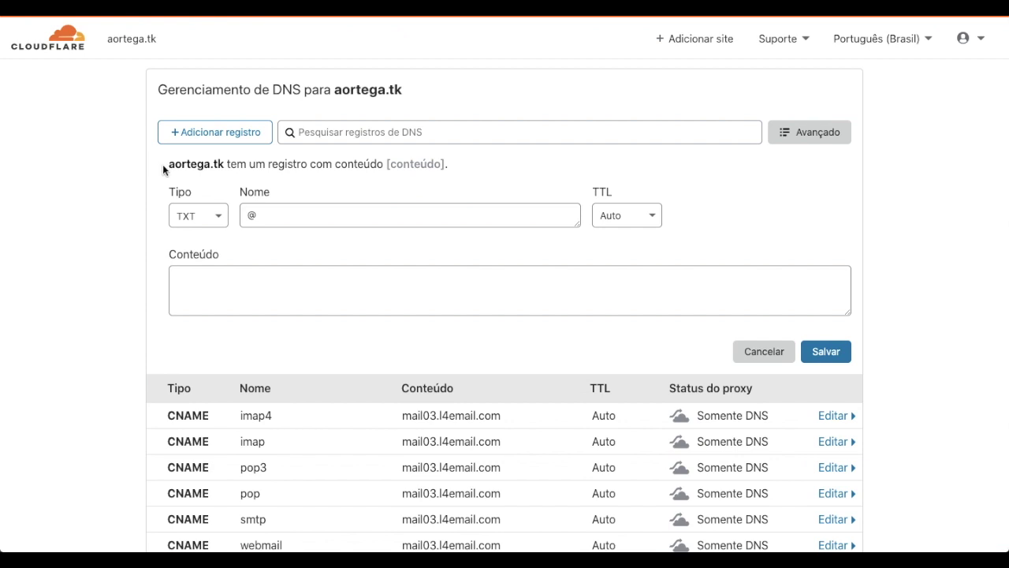
double_click(179, 167)
click(221, 168)
click(268, 213)
click(226, 163)
drag(226, 163, 147, 171)
key(ctrl+c)
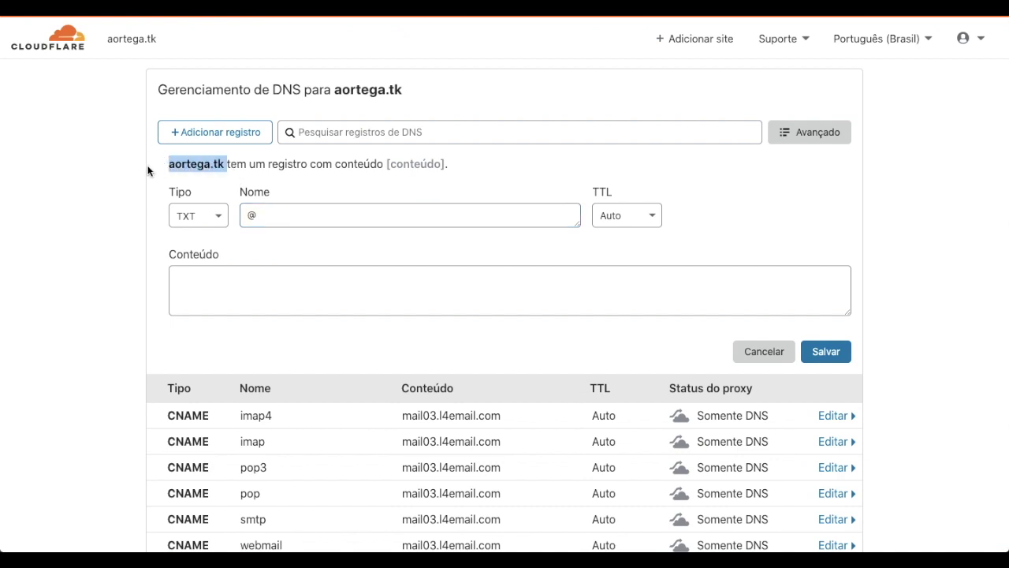
click(255, 213)
key(ctrl+v)
click(252, 214)
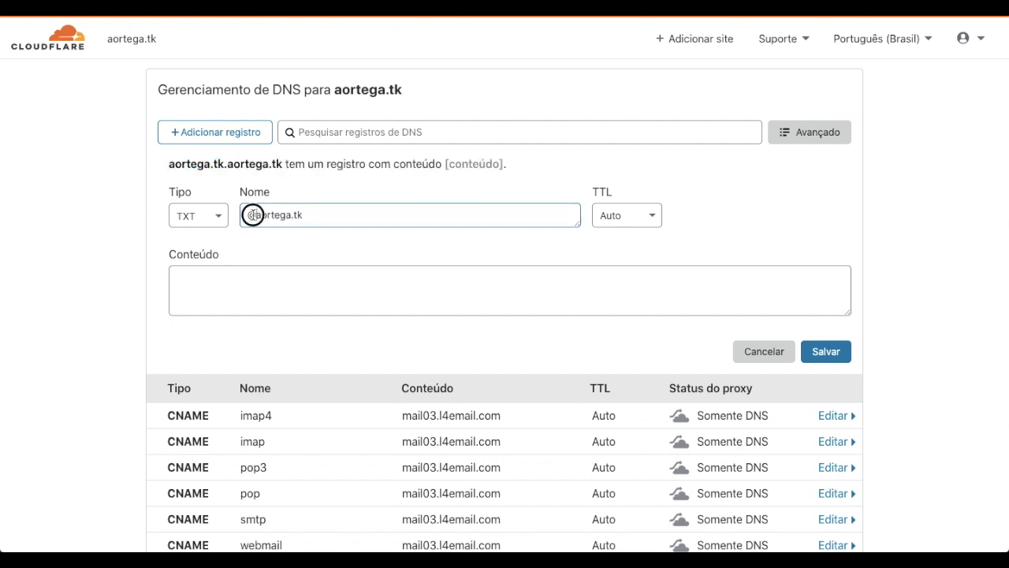
key(BackSpace)
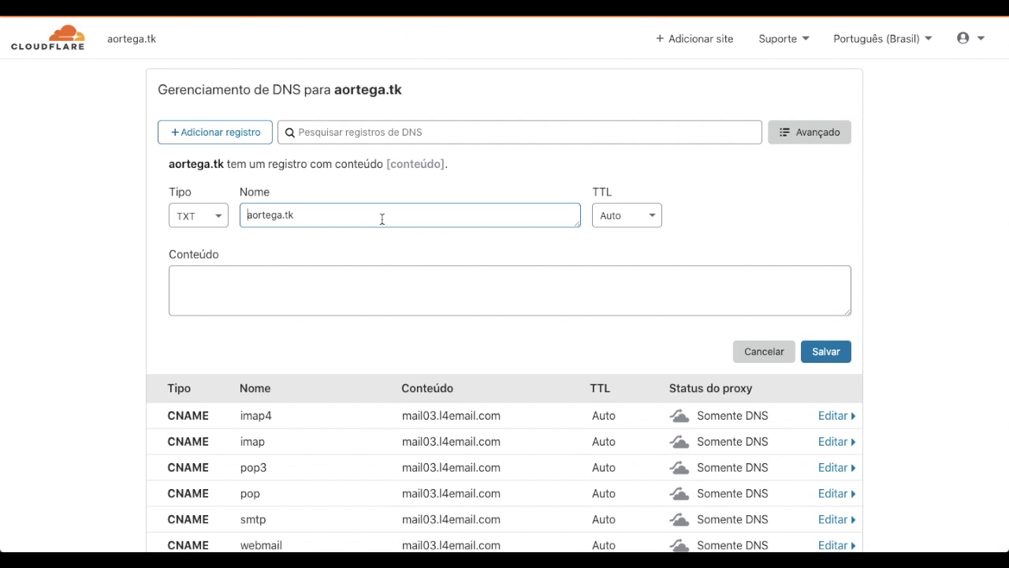
drag(311, 214, 230, 218)
text(@)
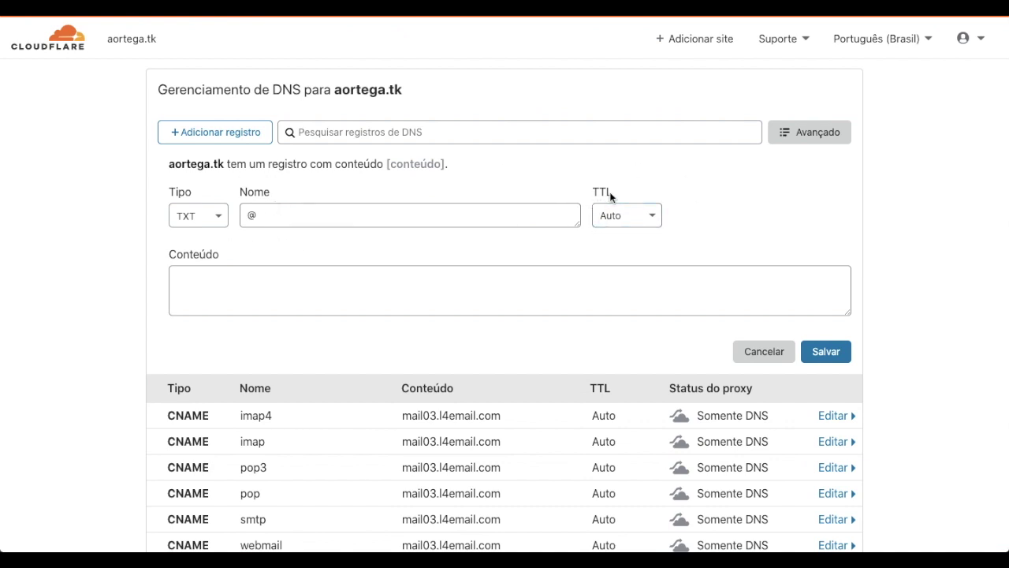
Copy the Passo 6 SPF model from the help article into the TXT content: "v=spf1 a mx ip4:65.111.191.0/24 include:mailingboss.net include:mailXX.l4email.com ~all"
click(623, 282)
key(ctrl+Tab)
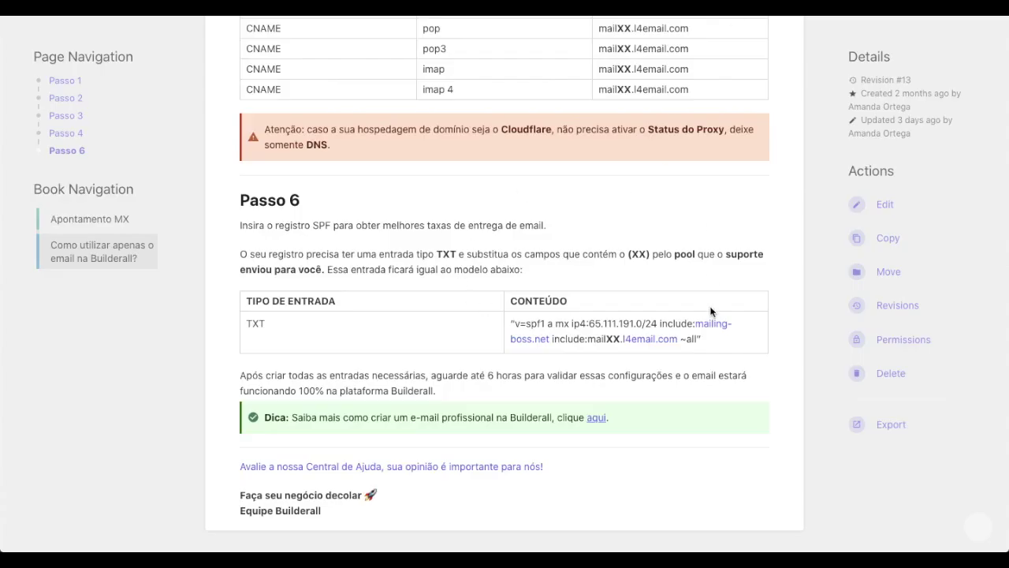
scroll(719, 335, down, 1)
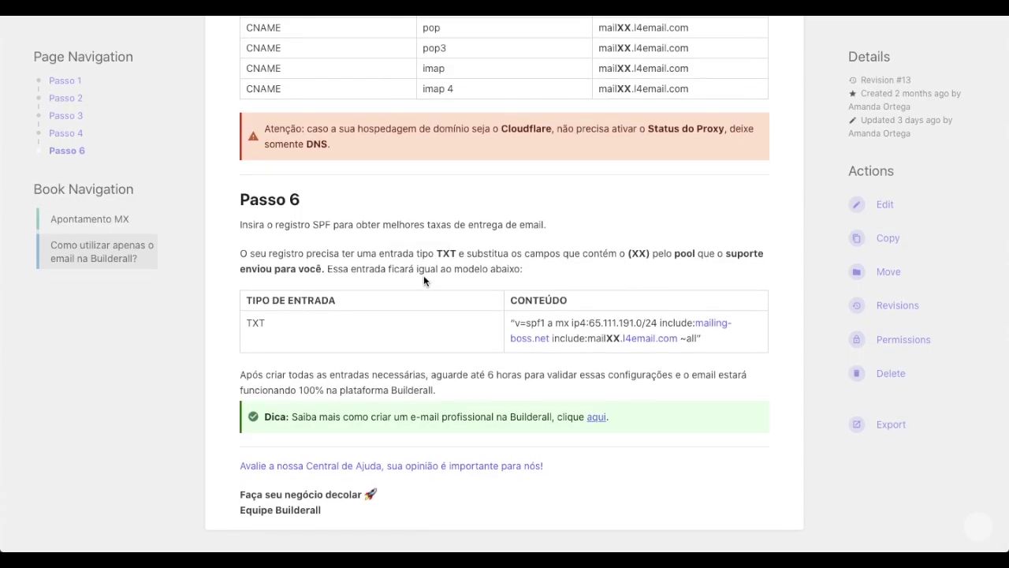
drag(458, 253, 628, 254)
click(632, 256)
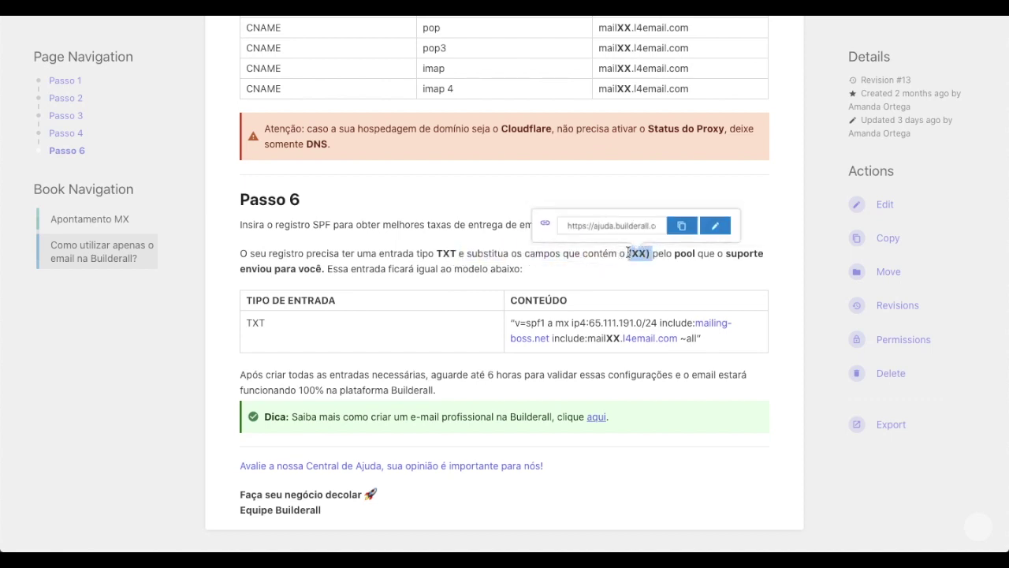
click(626, 270)
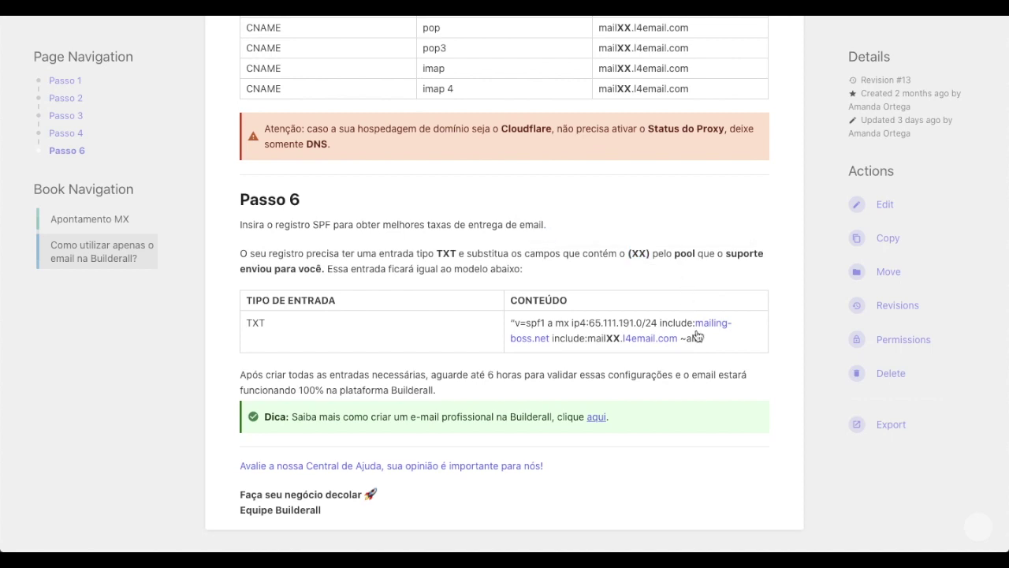
drag(709, 340, 508, 327)
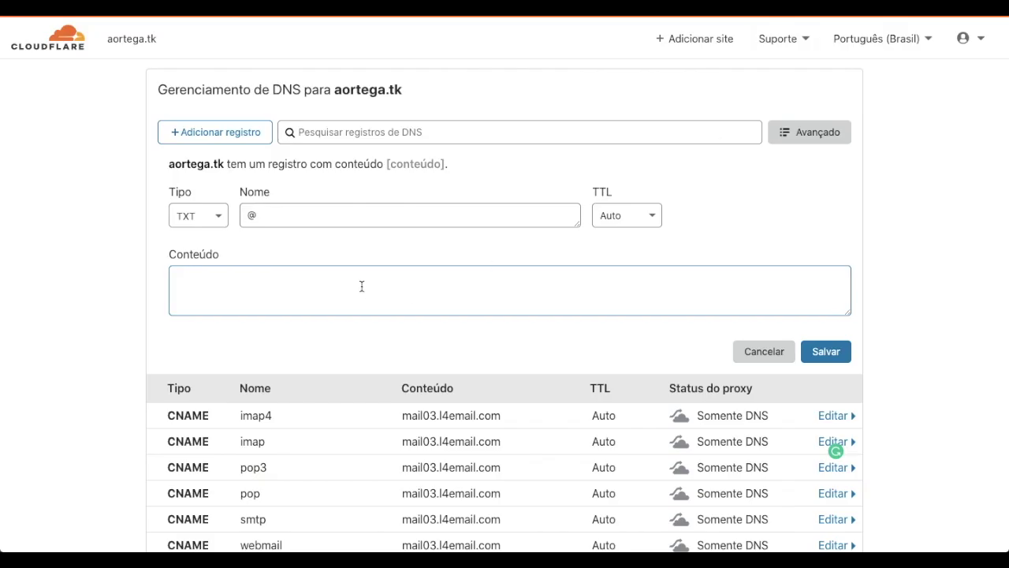
text("v=spf1 a mx ip4:65.111.191.0/24 include:mailingboss.net include:mailXX.l4email.com ~all")
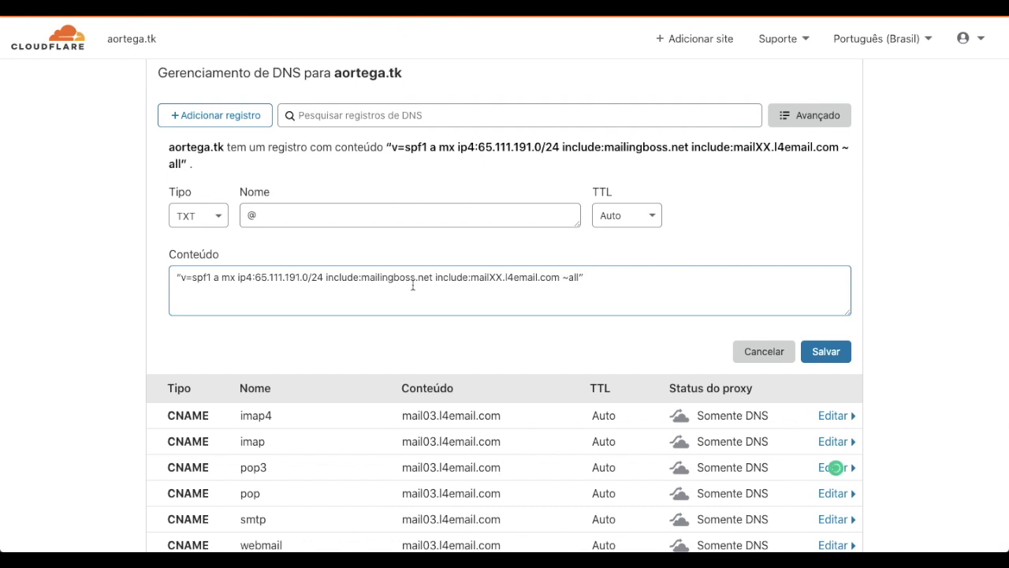
Change the SPF content's mail host to mail03.l4email.com by replacing XX with 03, and save the TXT record
click(447, 277)
double_click(447, 276)
click(503, 277)
key(BackSpace)
key(BackSpace)
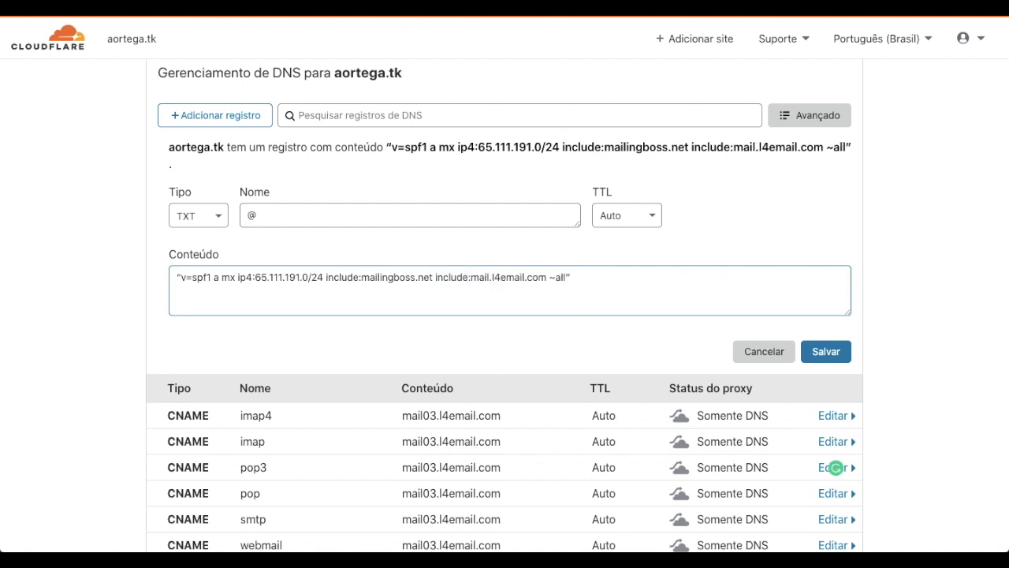
text(03)
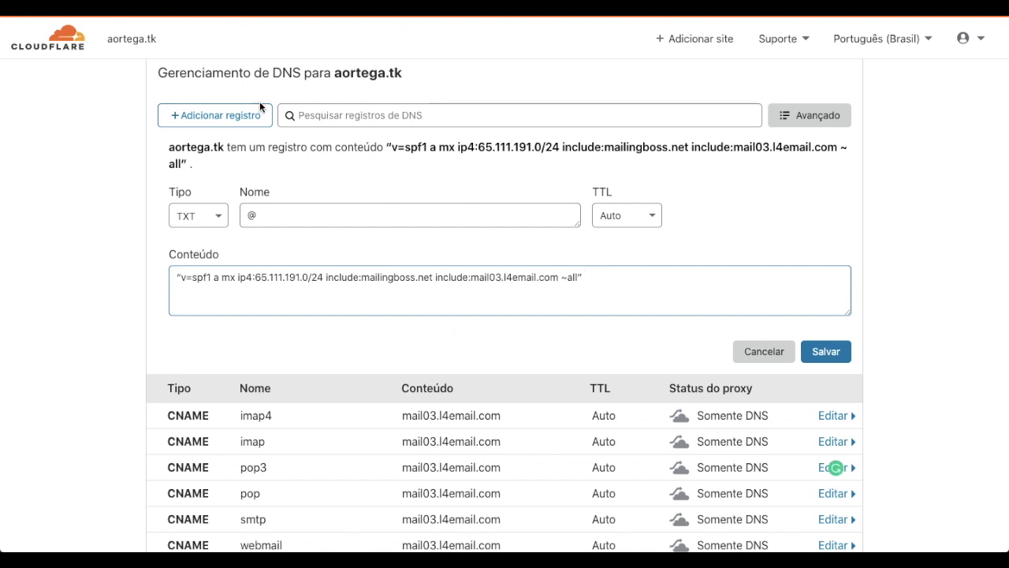
click(492, 278)
click(671, 286)
scroll(713, 287, down, 1)
click(826, 346)
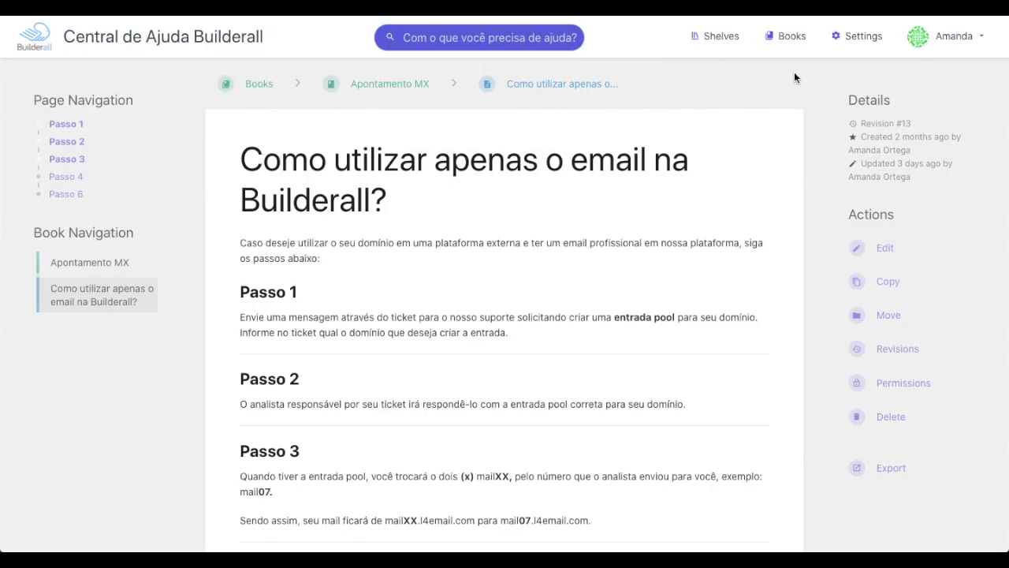
Review the help article's steps and closing notes on validation time and email creation, and check them against the Cloudflare DNS record list
scroll(799, 365, down, 15)
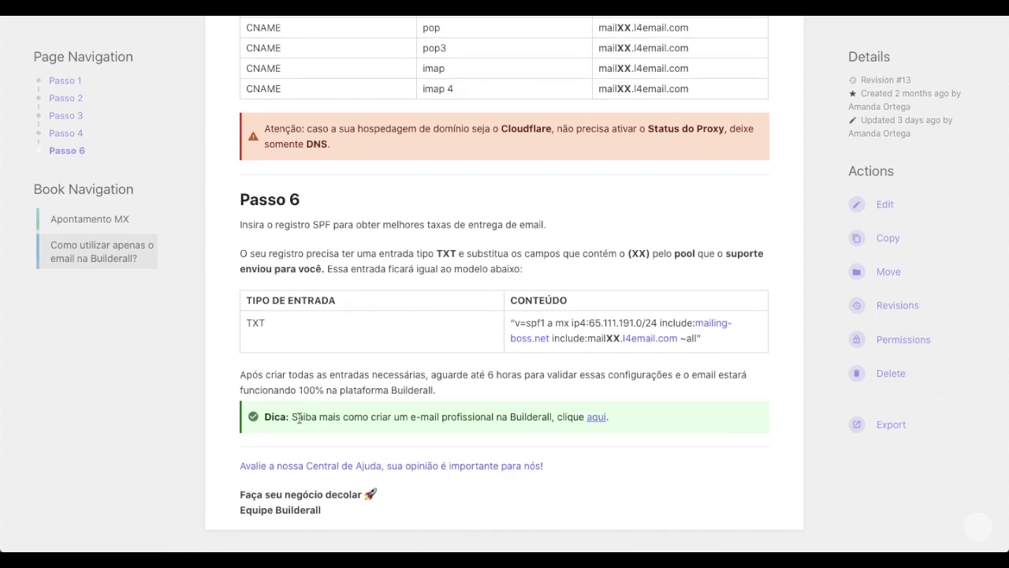
drag(353, 417, 519, 418)
click(520, 419)
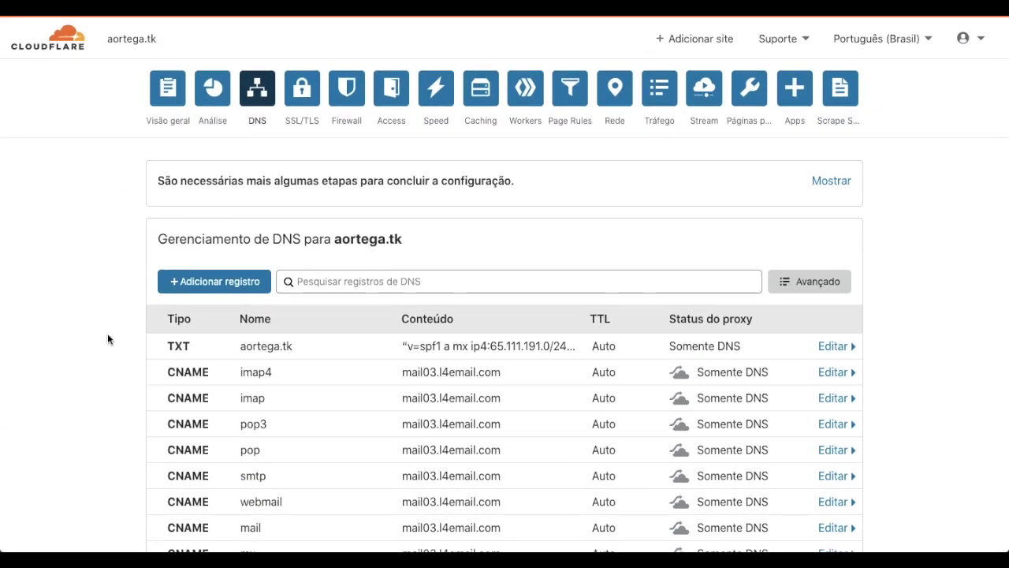
scroll(108, 332, down, 3)
scroll(107, 332, up, 1)
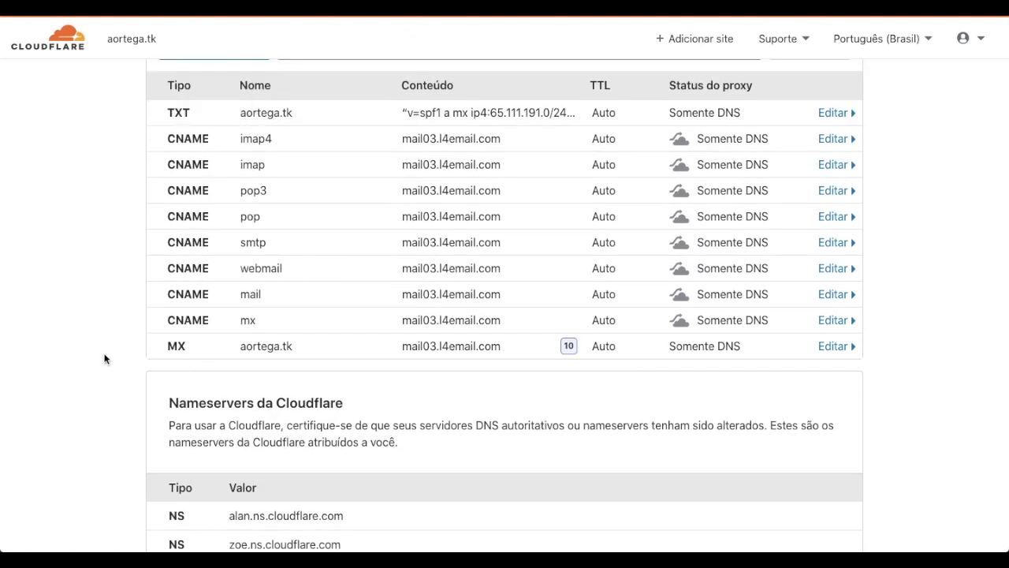
scroll(104, 359, up, 1)
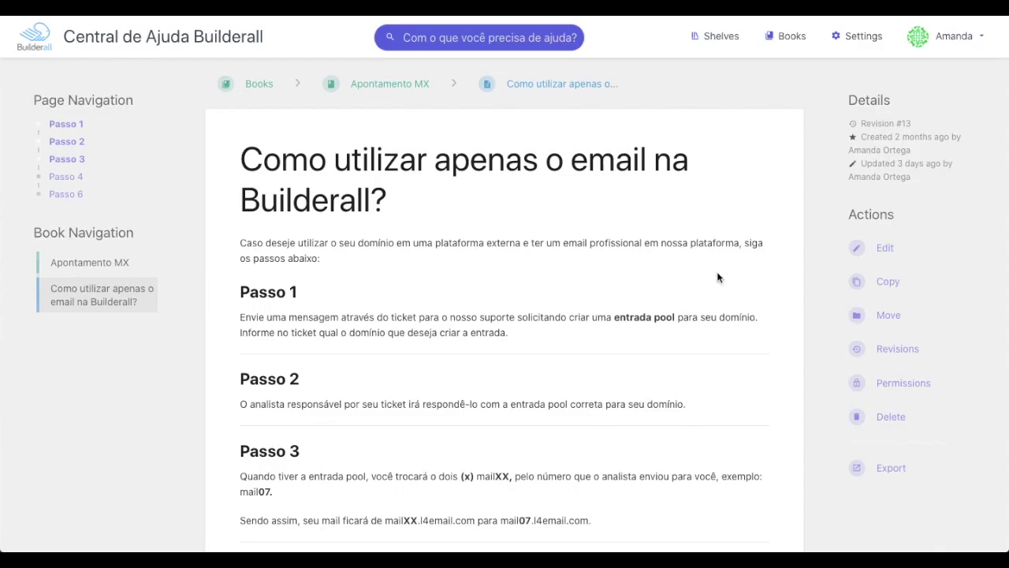
scroll(805, 471, down, 8)
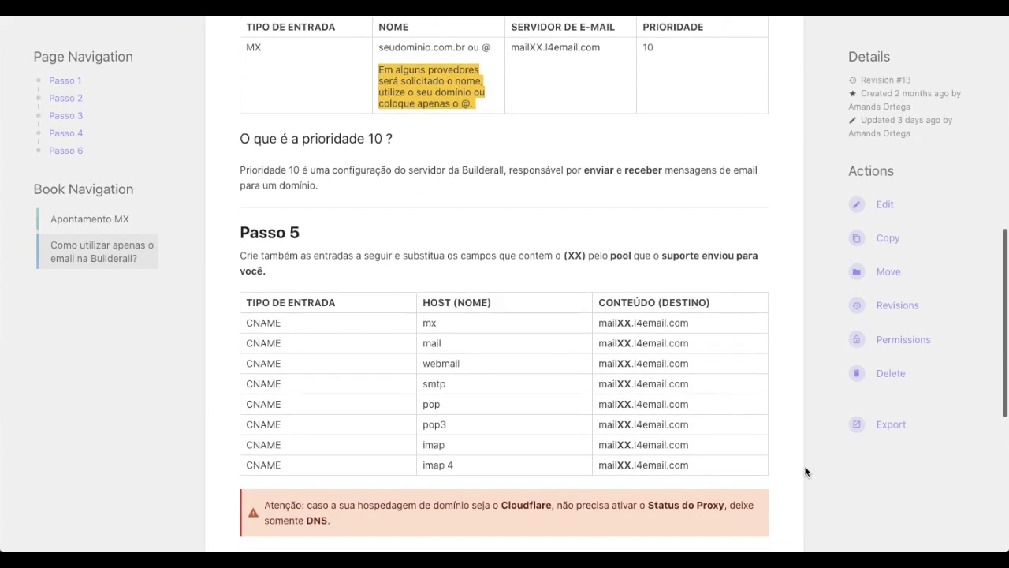
scroll(805, 470, down, 3)
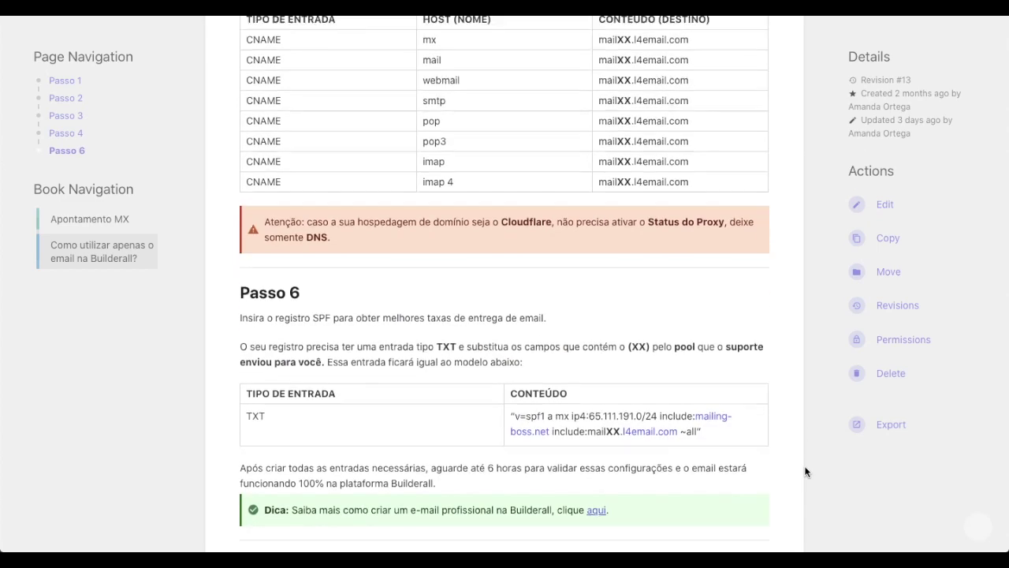
scroll(804, 471, down, 2)
scroll(804, 471, up, 10)
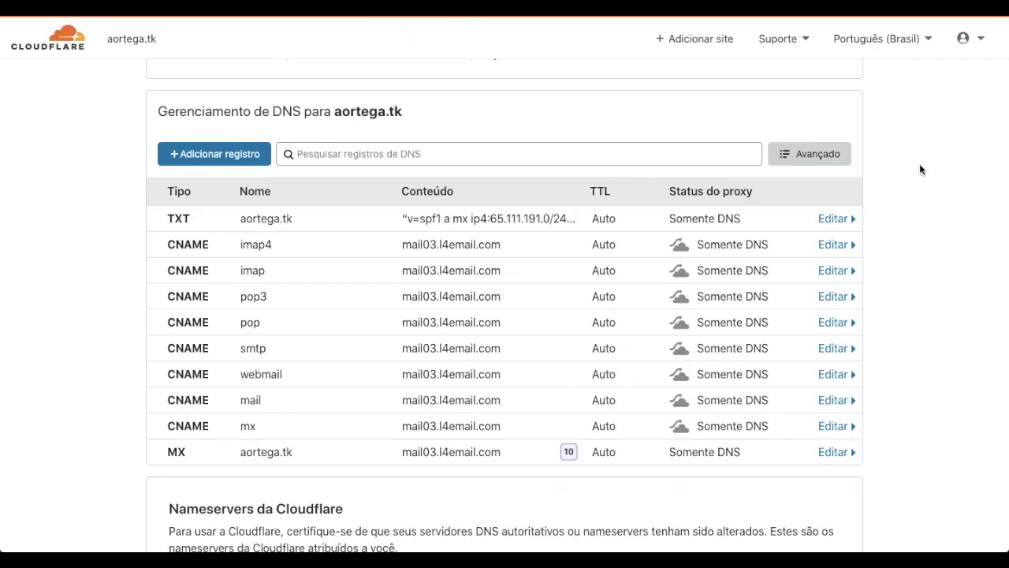